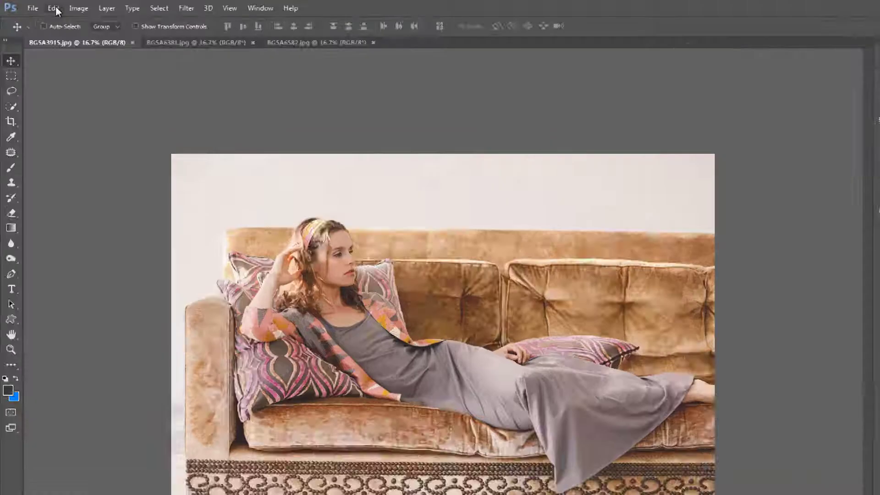
- Open Keyboard Shortcuts and Menus from the Edit menu and expand the Edit commands
click(42, 7)
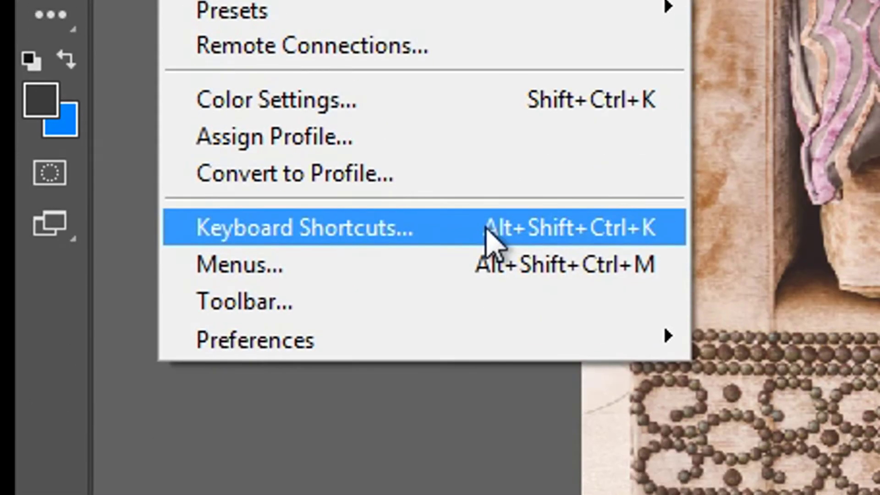
click(370, 224)
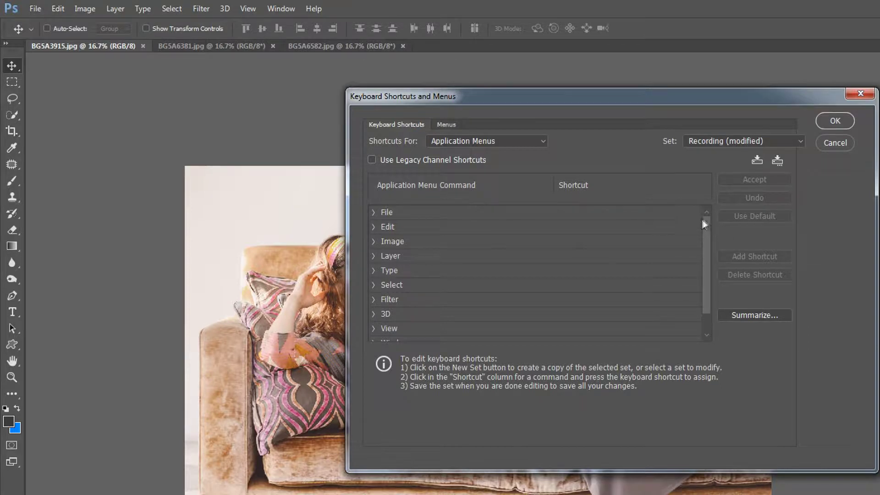
drag(702, 218, 708, 239)
mouse_move(709, 274)
mouse_down()
mouse_move(708, 265)
mouse_move(706, 293)
mouse_move(708, 260)
mouse_up()
click(374, 229)
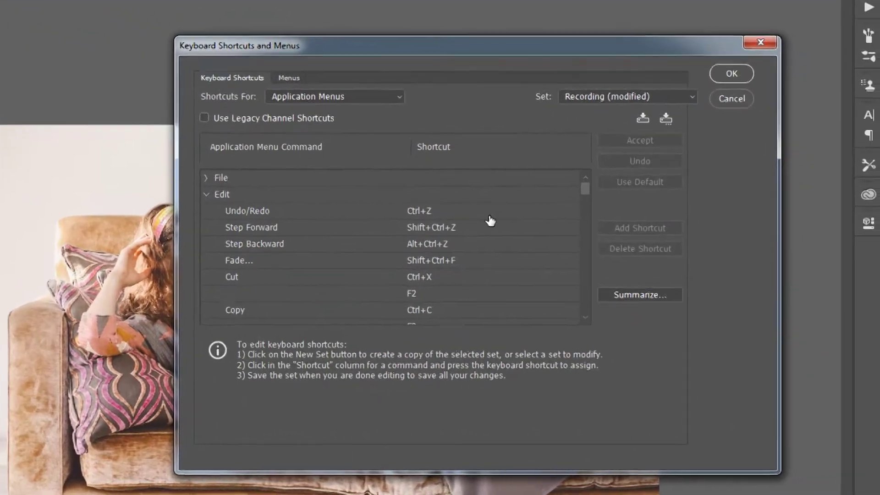
- Review the Undo/Redo, Step Forward, Step Backward, Fade, Cut and Copy shortcuts, leaving them unchanged
click(490, 217)
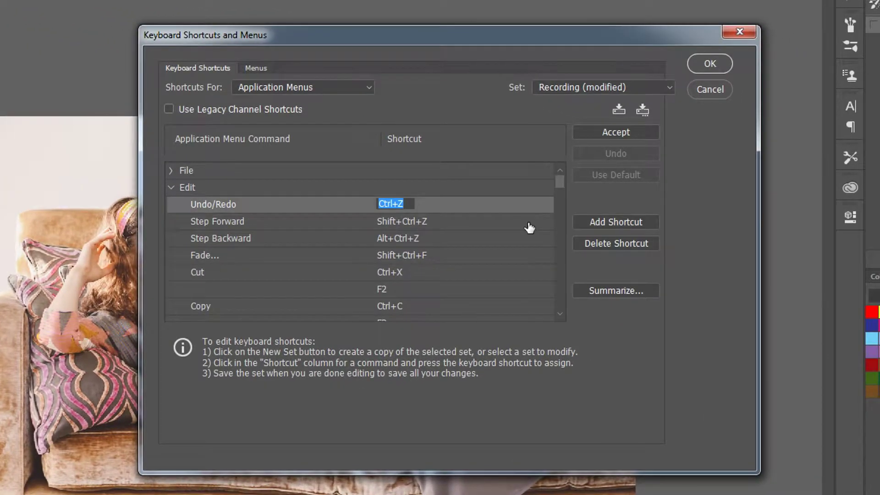
click(551, 228)
click(549, 244)
click(517, 256)
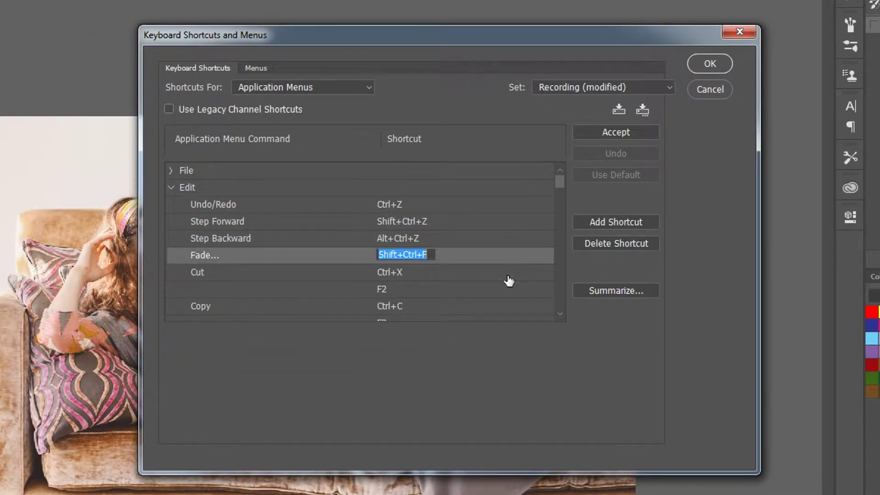
click(506, 274)
click(504, 289)
click(501, 306)
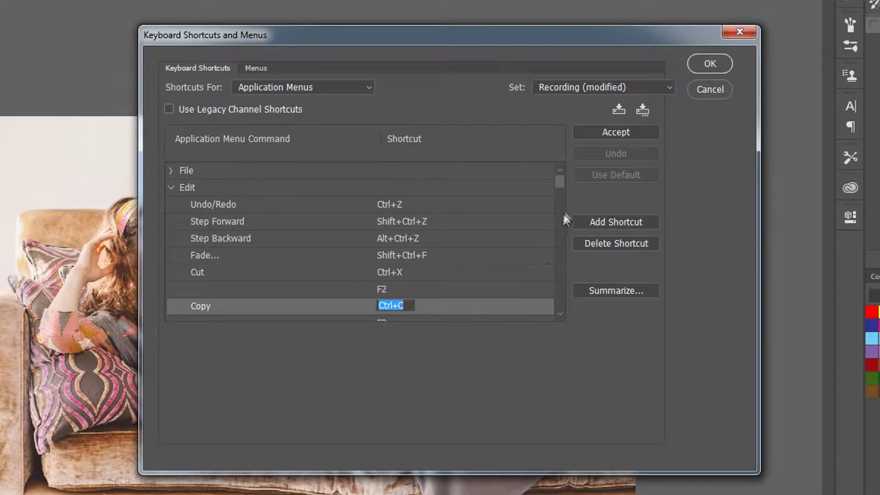
click(563, 182)
- Try Alt+Shift+Ctrl+M on Copy Merged, then discard the conflicting shortcut
scroll(562, 190, down, 2)
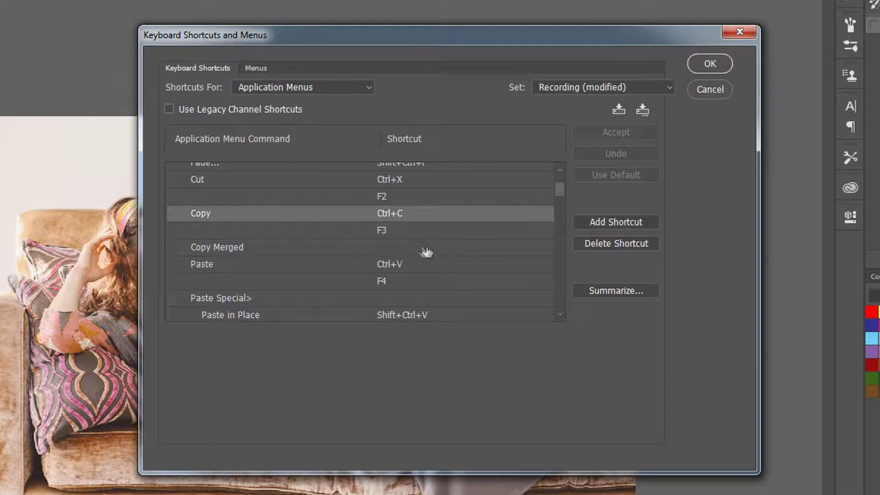
click(398, 248)
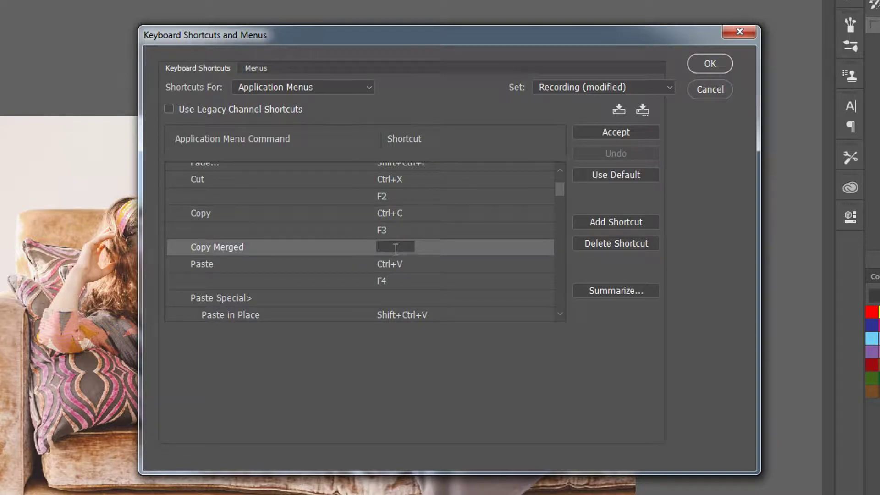
key(alt)
key(ctrl+alt+shift+m)
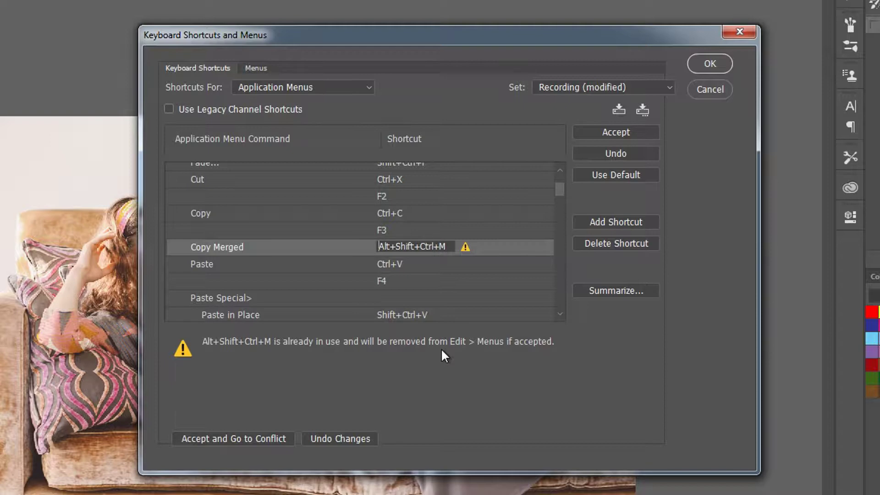
key(Escape)
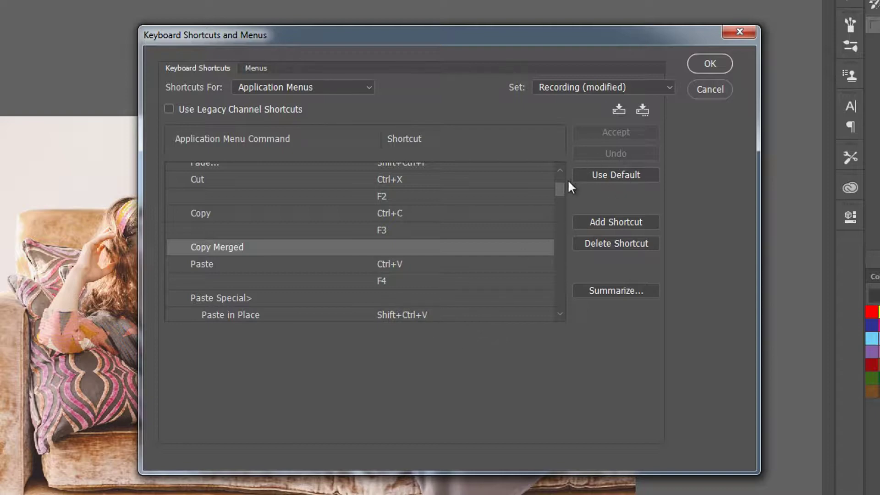
- Collapse Edit, expand the Image commands and clear the Brightness/Contrast shortcut
scroll(271, 232, up, 2)
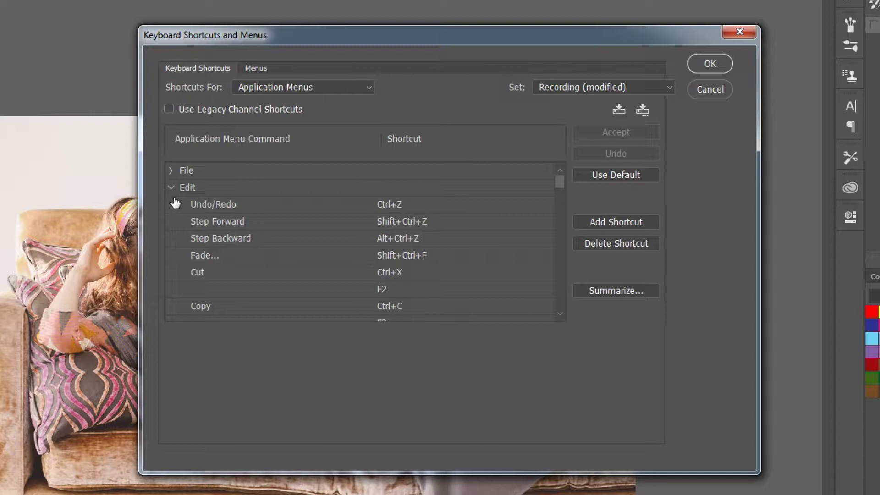
click(172, 191)
click(172, 205)
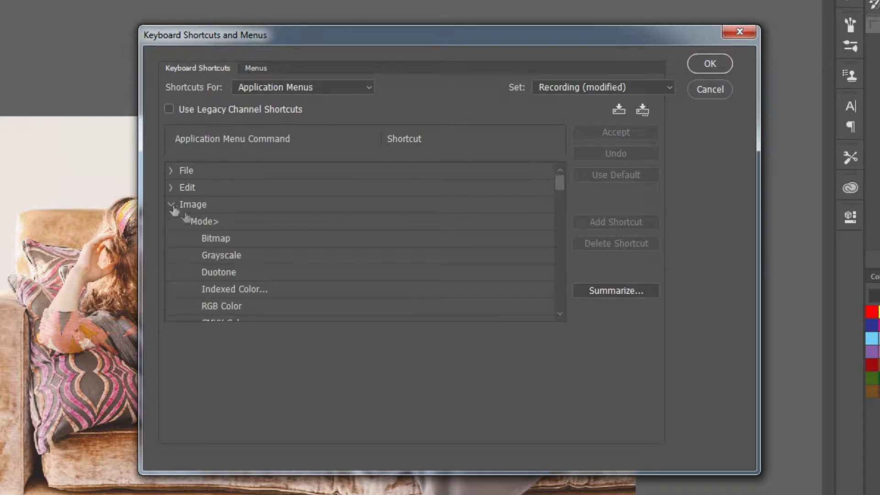
scroll(281, 253, down, 4)
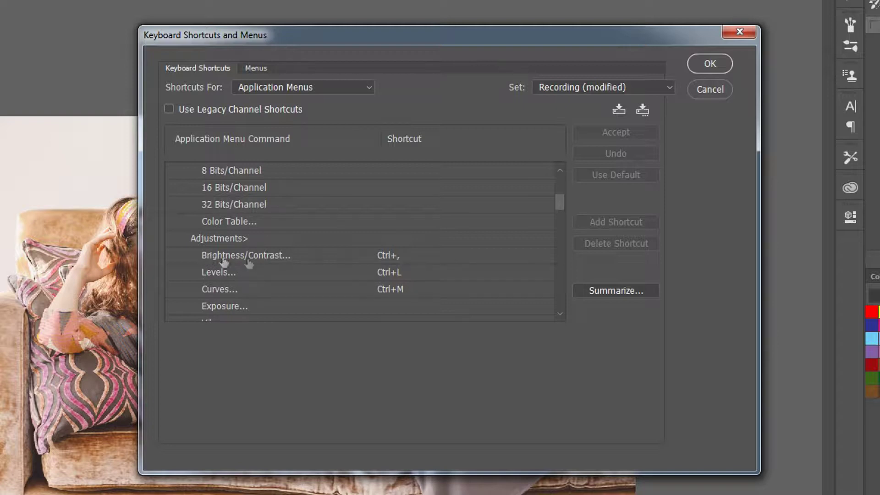
click(387, 256)
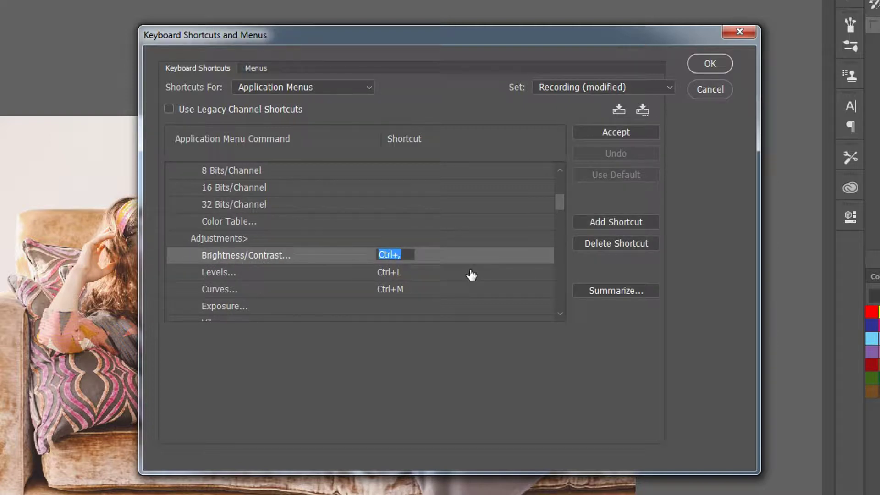
key(BackSpace)
key(Escape)
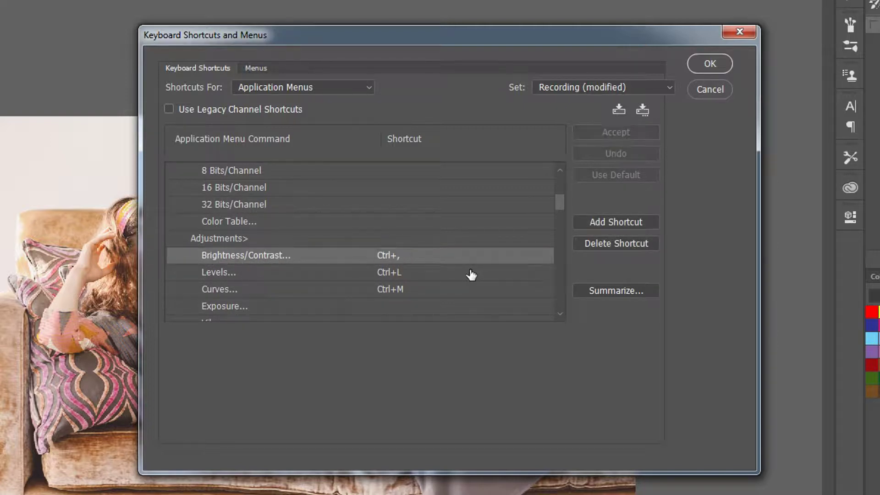
click(384, 255)
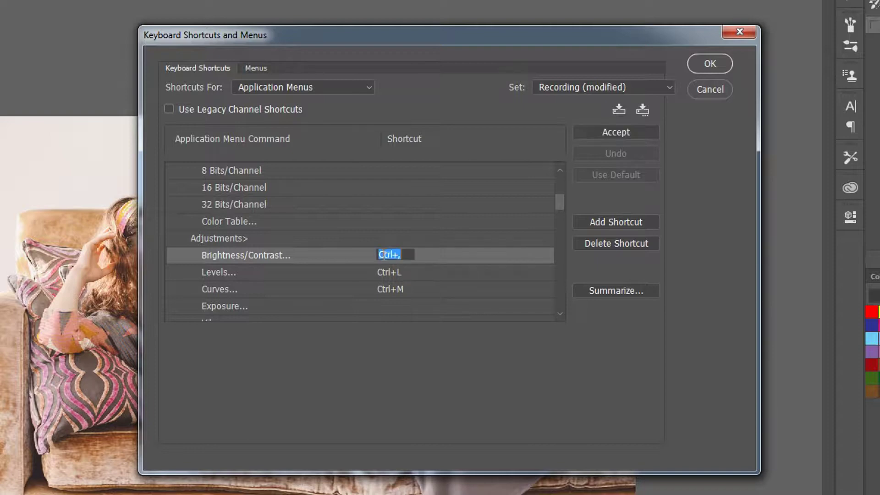
key(BackSpace)
key(Return)
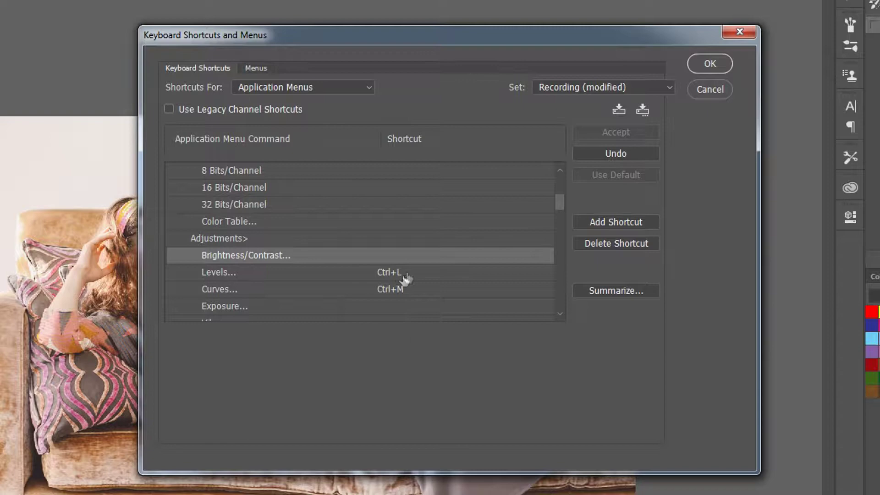
- Re-enter Ctrl+, for Brightness/Contrast and save the shortcut settings with OK
click(398, 260)
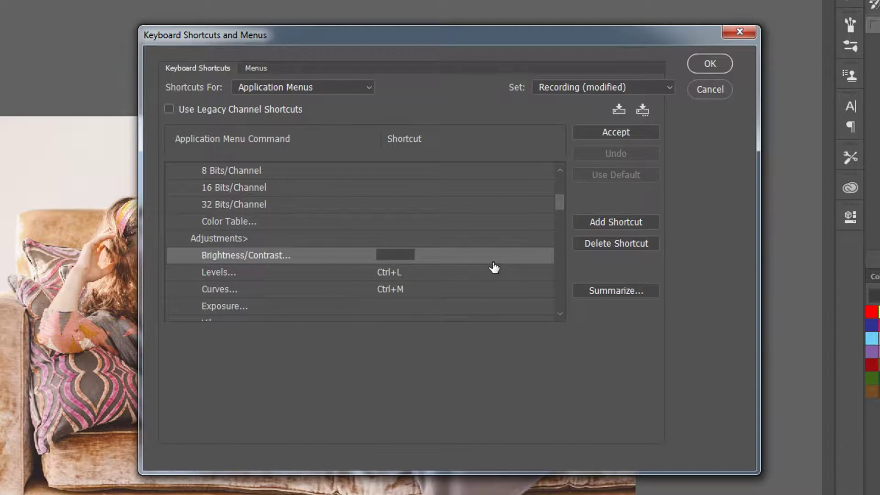
key(ctrl+comma)
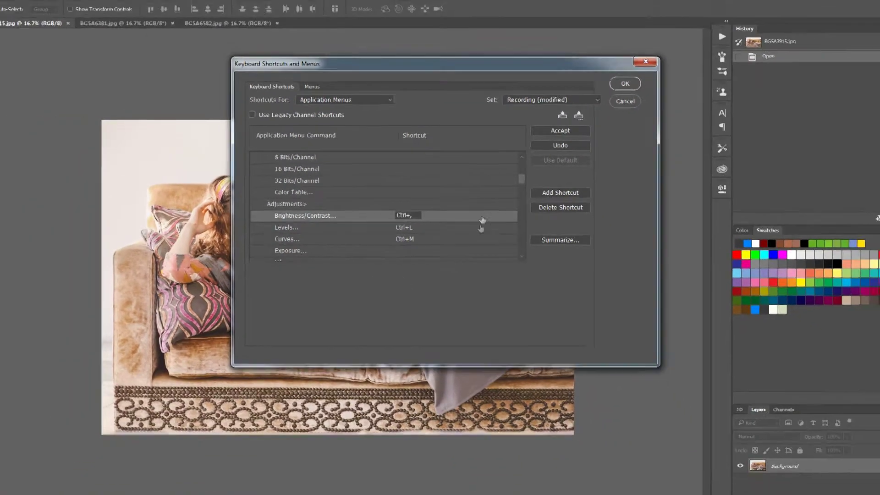
key(Return)
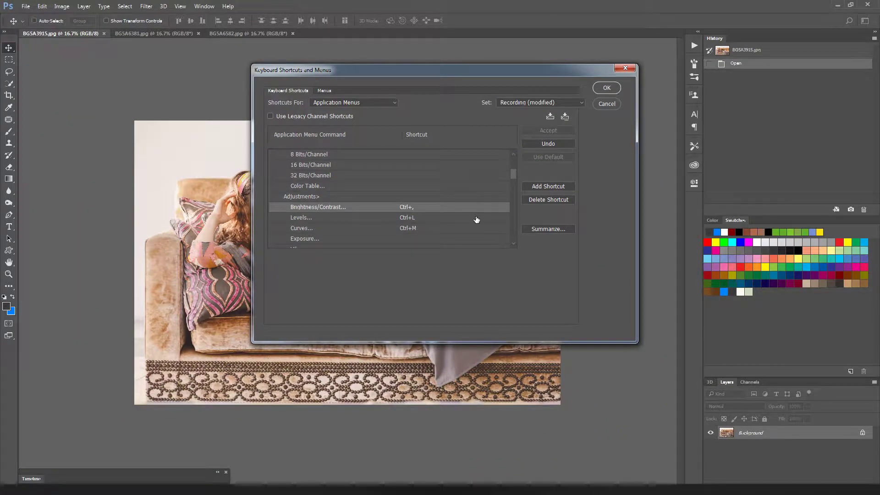
click(607, 88)
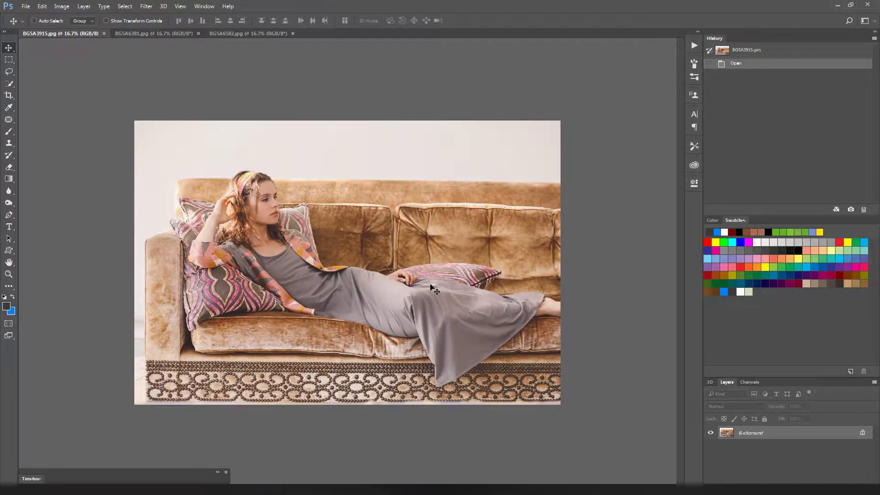
key(ctrl+comma)
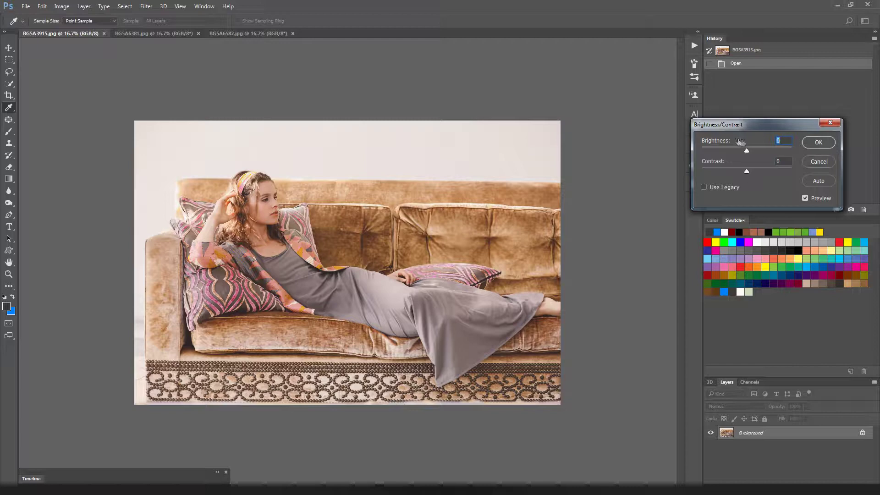
mouse_move(747, 151)
mouse_down()
mouse_move(740, 152)
mouse_move(753, 156)
mouse_move(743, 158)
mouse_up()
click(810, 161)
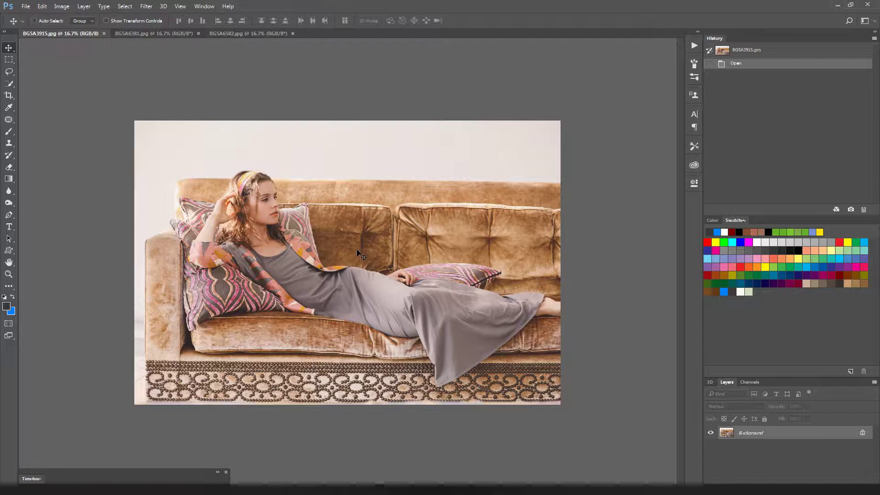
key(ctrl+u)
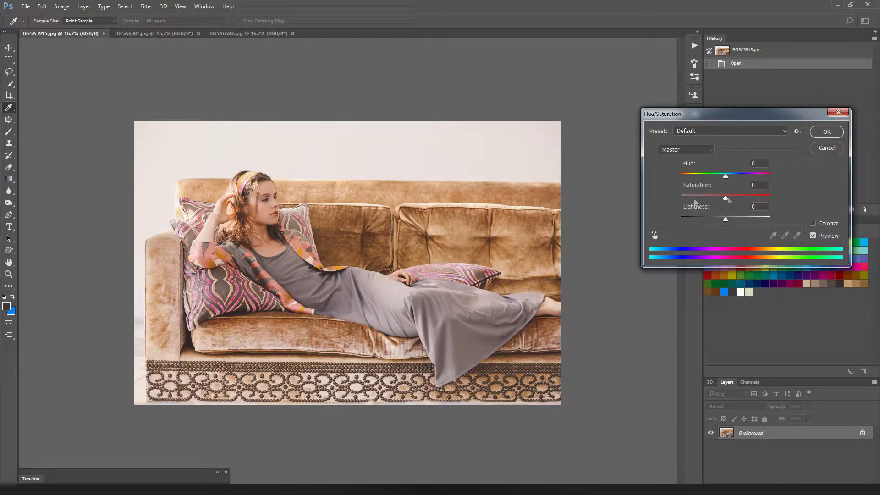
click(827, 147)
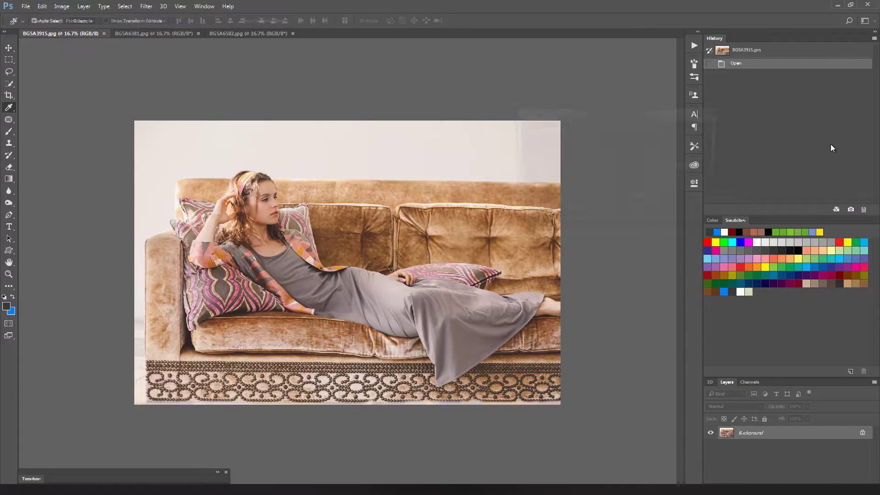
key(ctrl+b)
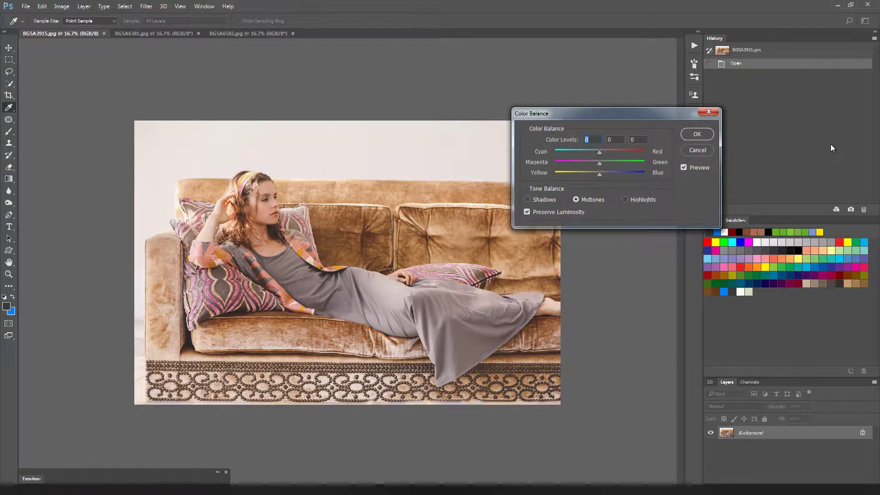
key(Escape)
key(ctrl+m)
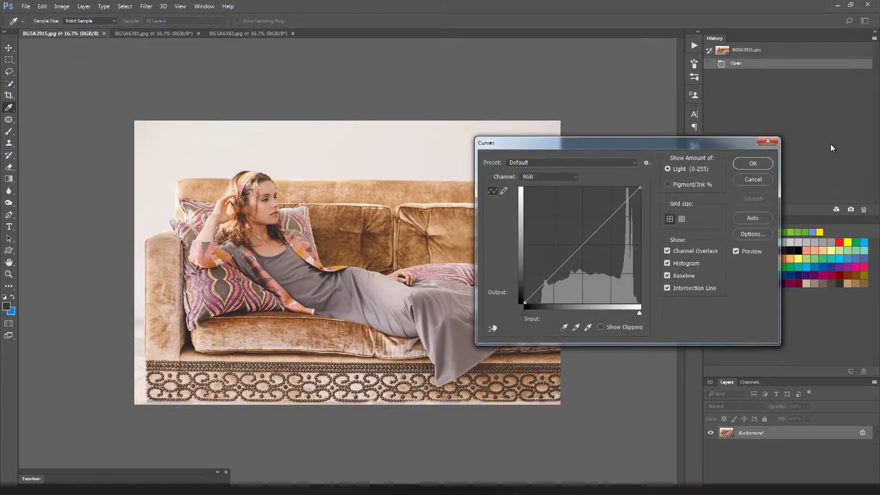
key(Escape)
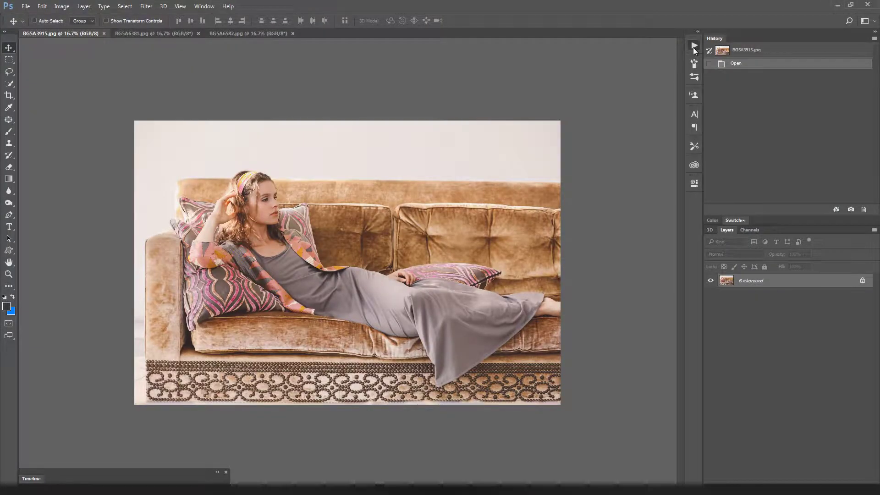
- Show the Actions panel via Window > Actions and drag it out of the dock to float
click(693, 47)
click(693, 47)
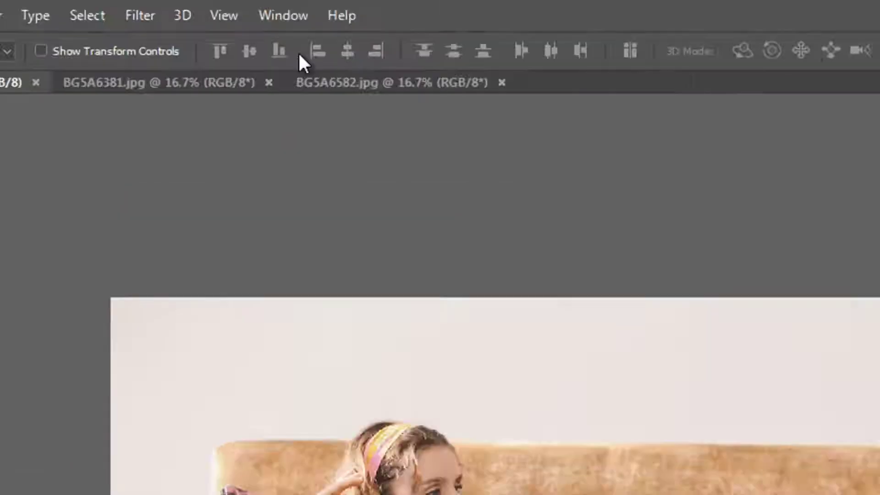
click(289, 17)
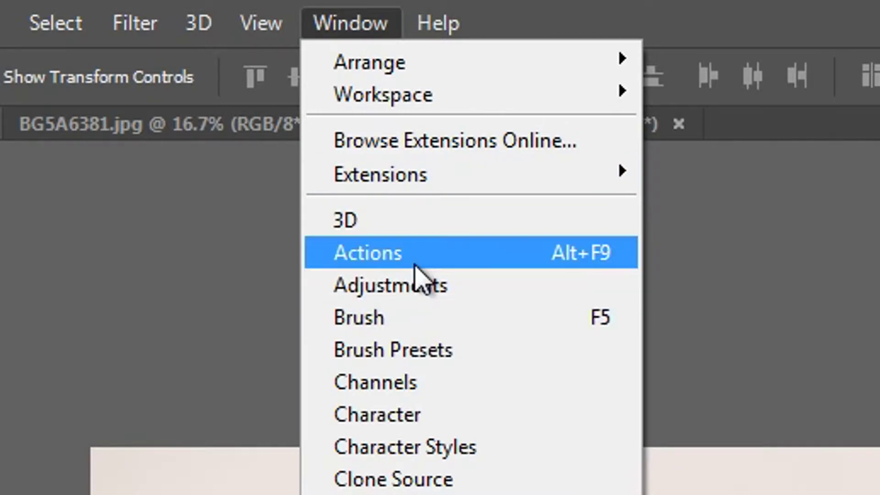
click(415, 264)
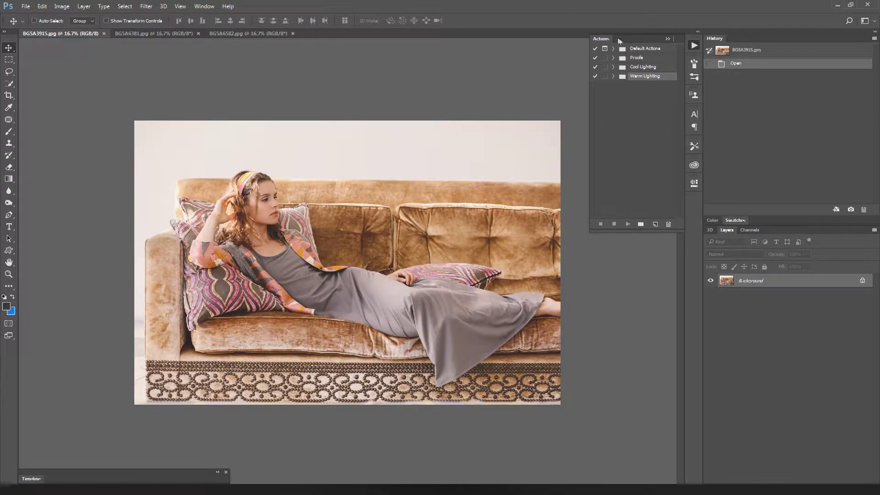
drag(600, 39, 696, 37)
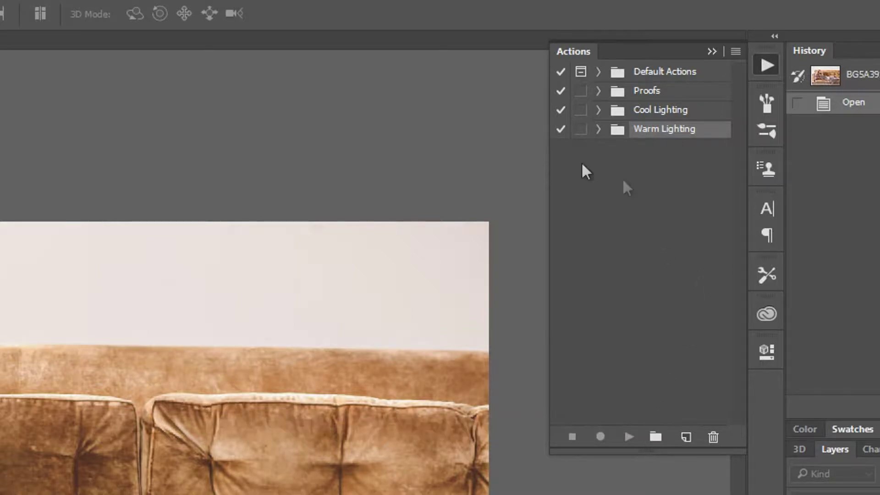
- Create a new action set named 'Practice Set'
click(656, 436)
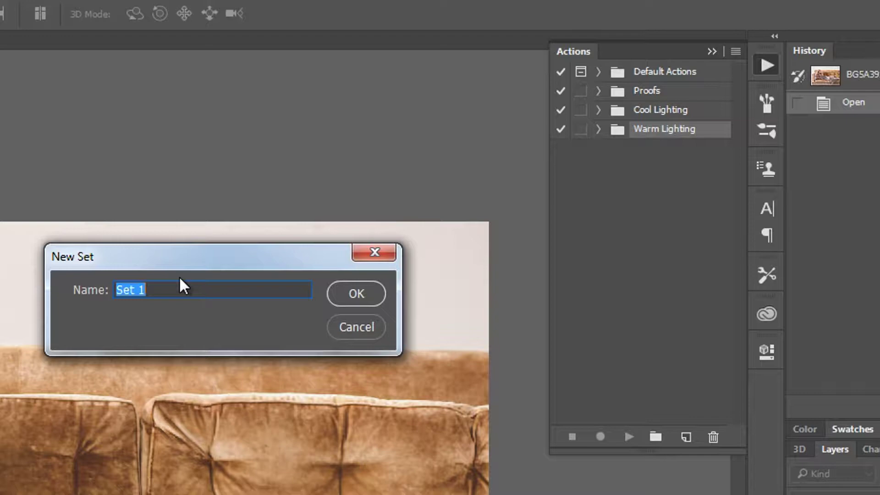
text(Practice Set)
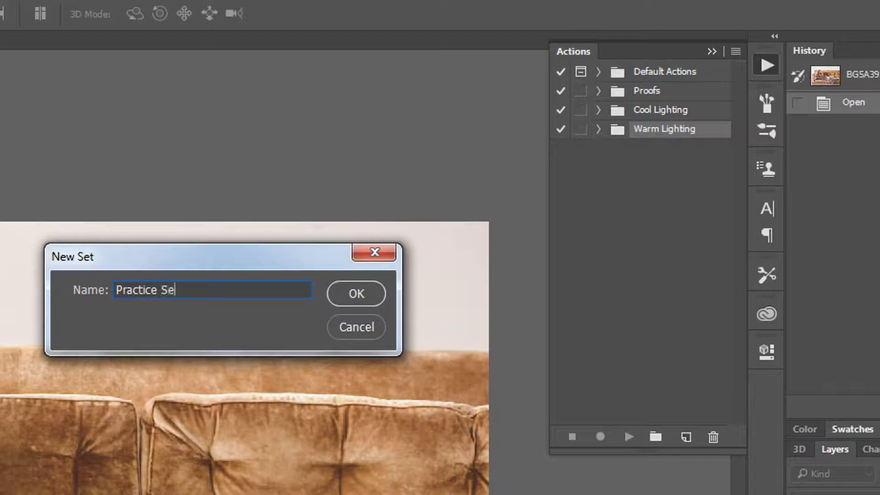
key(Return)
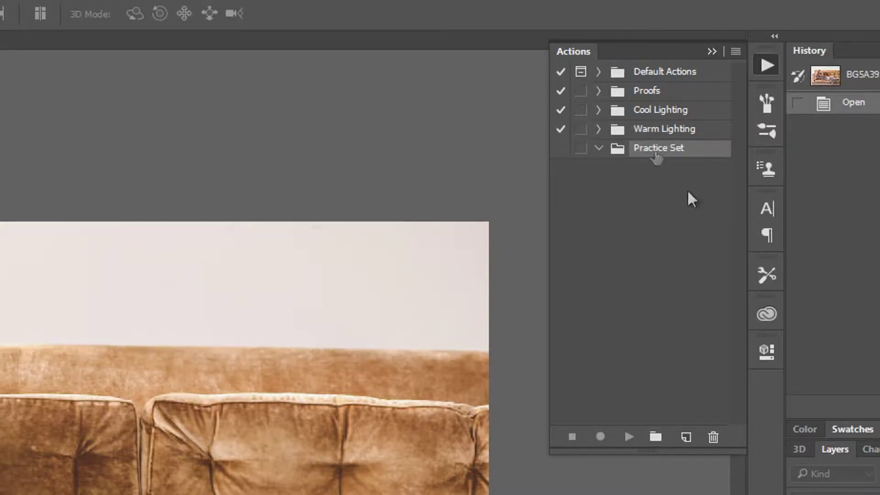
click(598, 148)
click(600, 150)
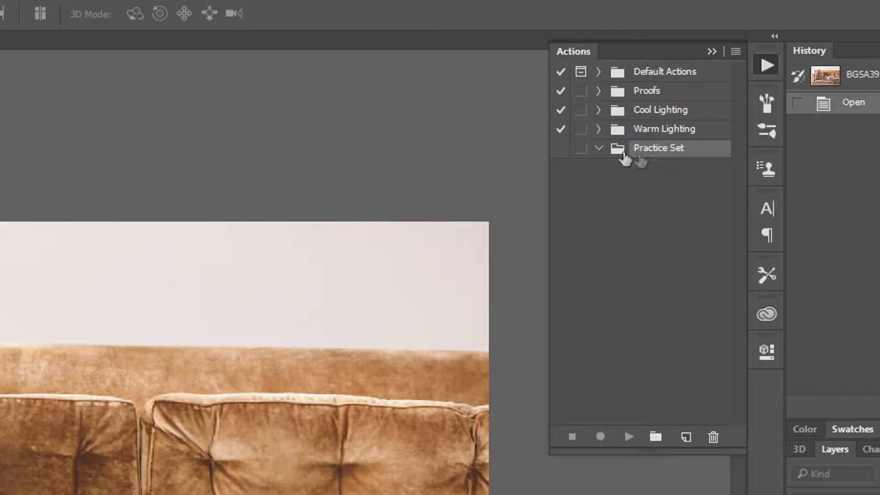
click(598, 149)
click(598, 149)
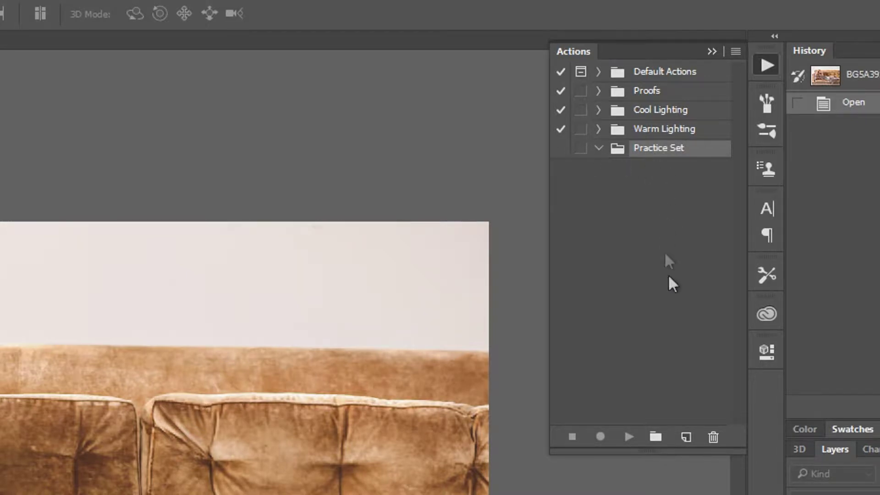
- Set up a new action in Practice Set with a Shift+F7 shortcut and Green colour
click(686, 436)
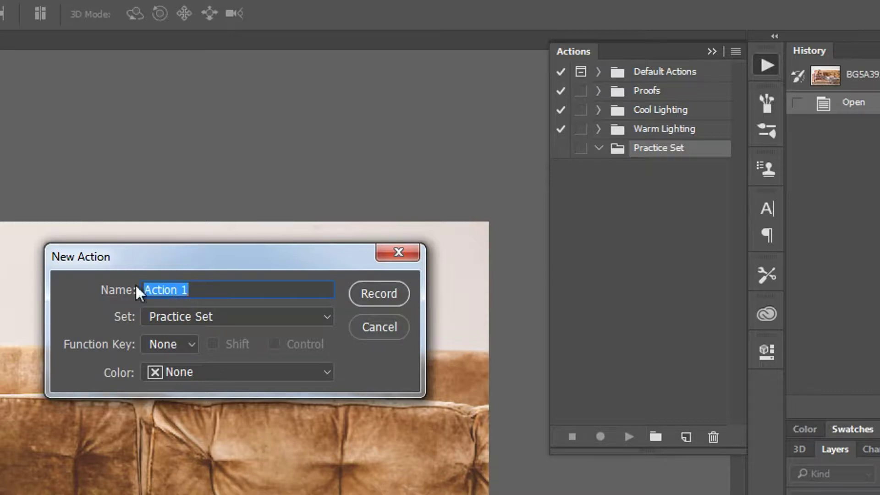
click(276, 322)
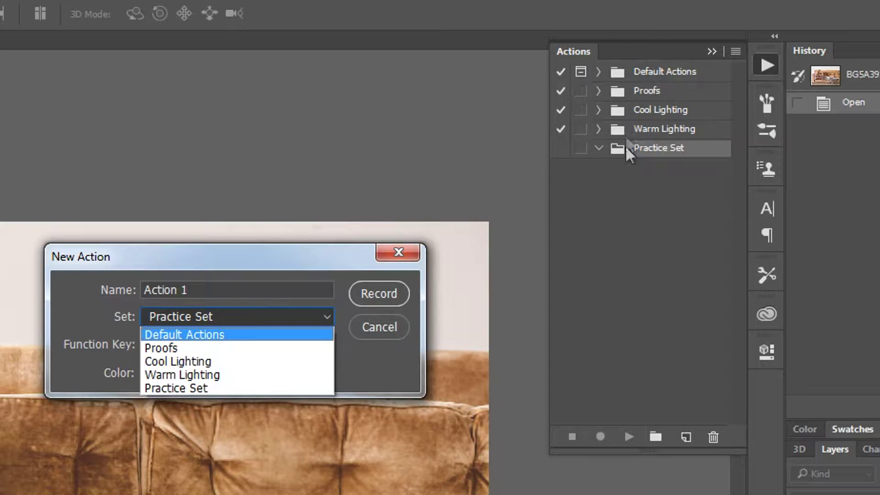
click(275, 317)
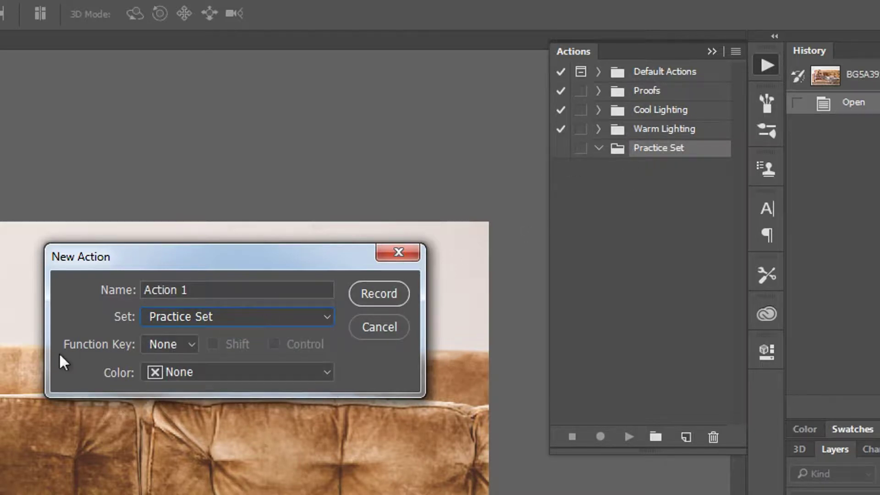
click(179, 348)
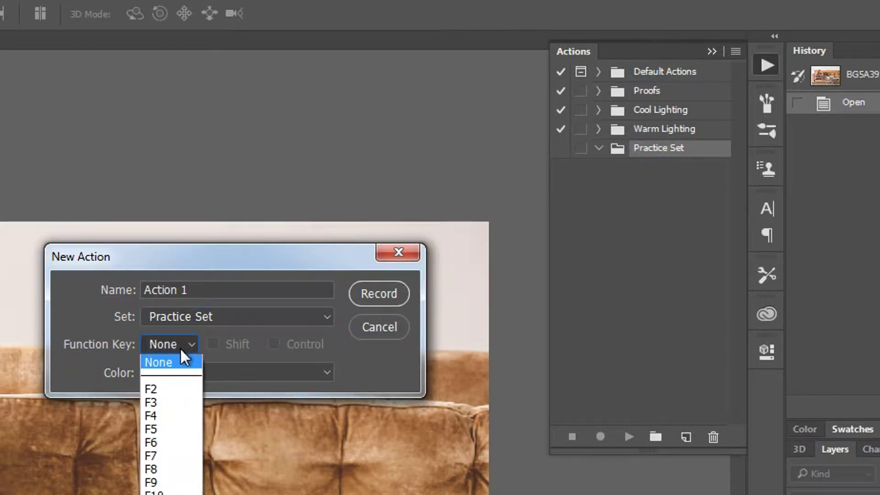
click(169, 455)
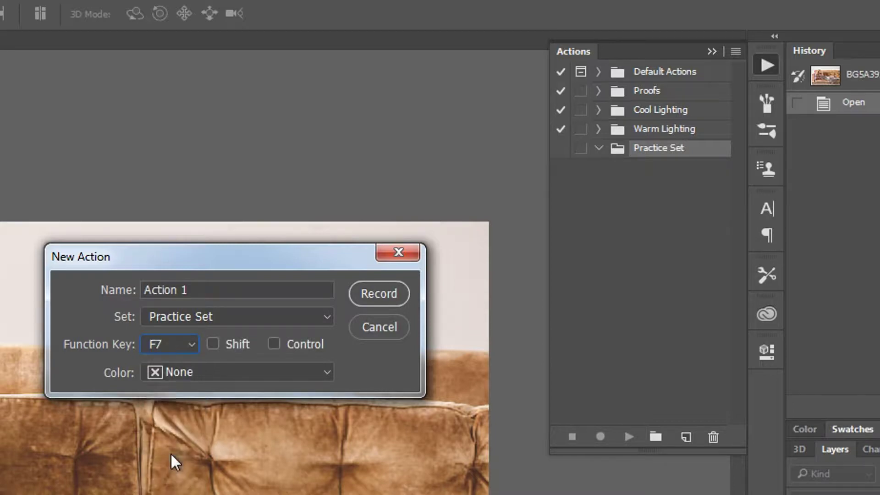
click(214, 344)
click(281, 377)
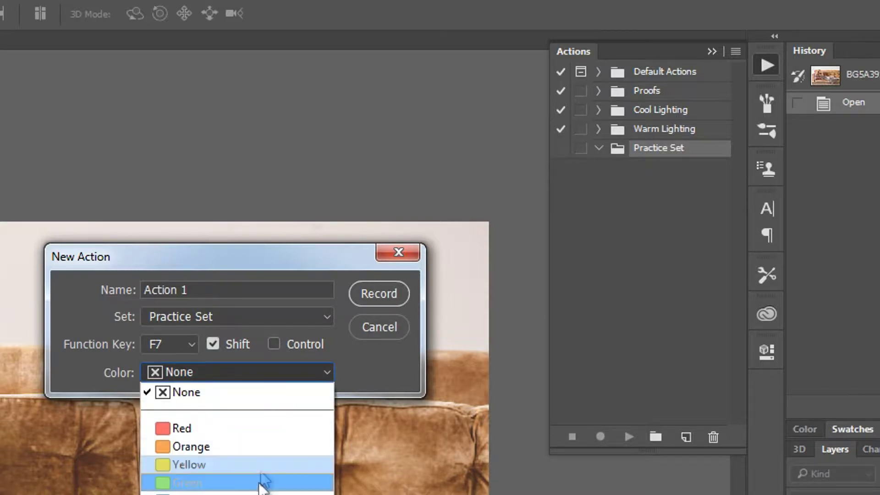
click(250, 480)
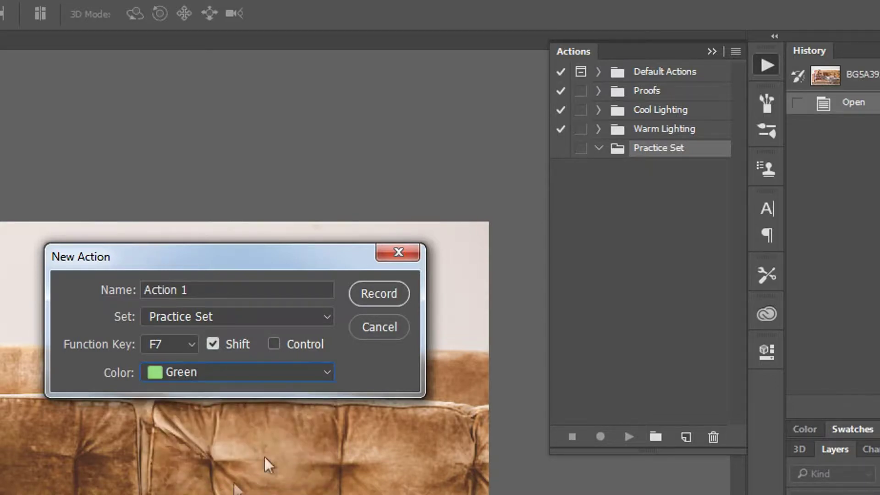
- Start recording Action 1 and return the Photoshop window to full screen
click(396, 302)
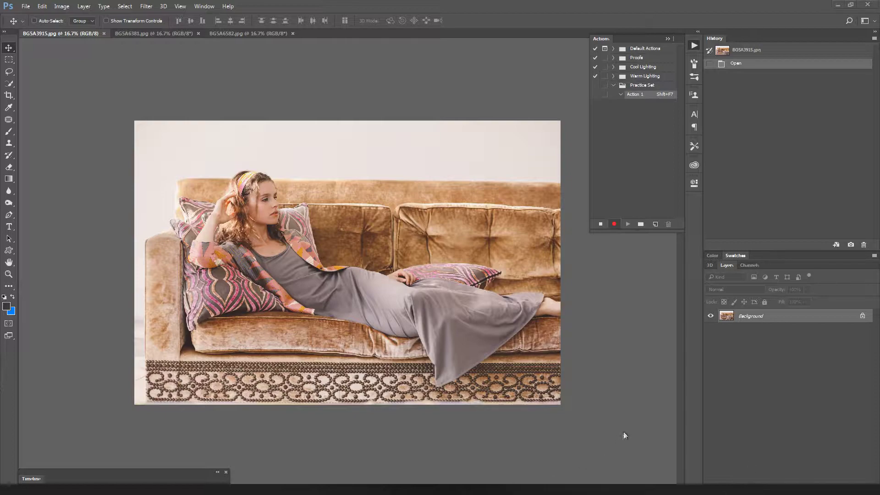
double_click(786, 7)
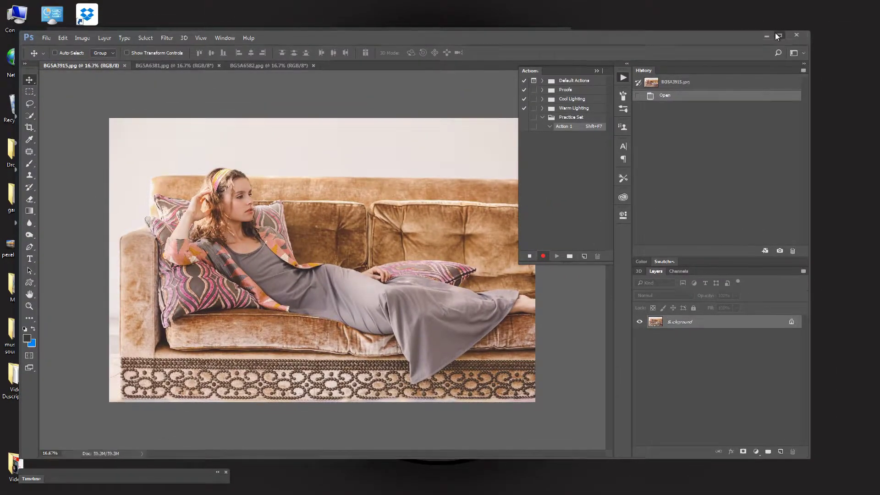
click(777, 35)
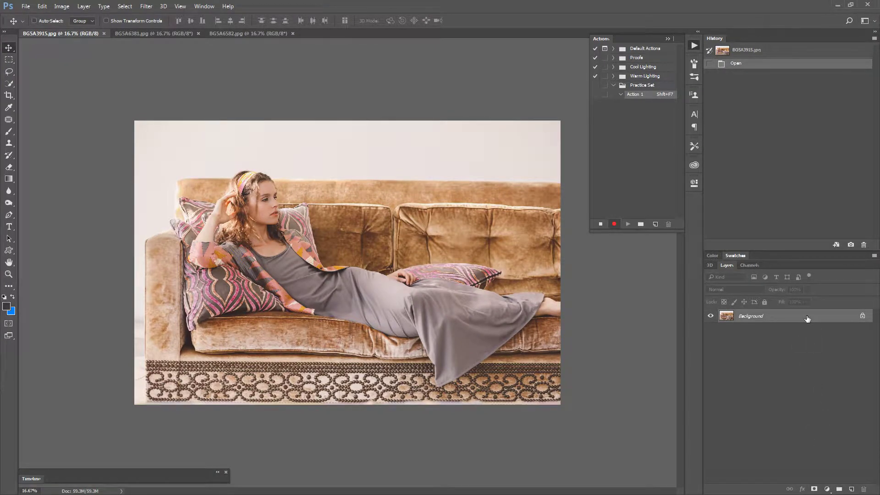
- Duplicate the photo with Ctrl+J and apply Shadows/Highlights with Amount 24% and Tone 74%
key(ctrl+j)
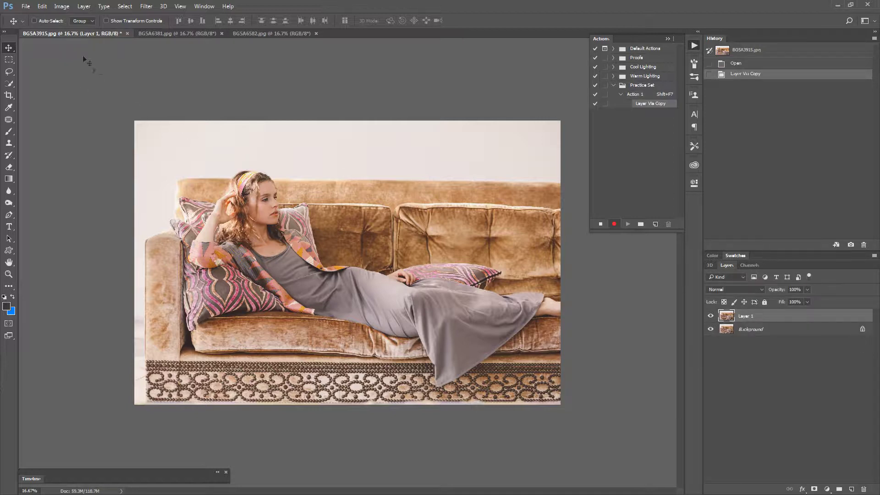
click(62, 7)
mouse_move(84, 29)
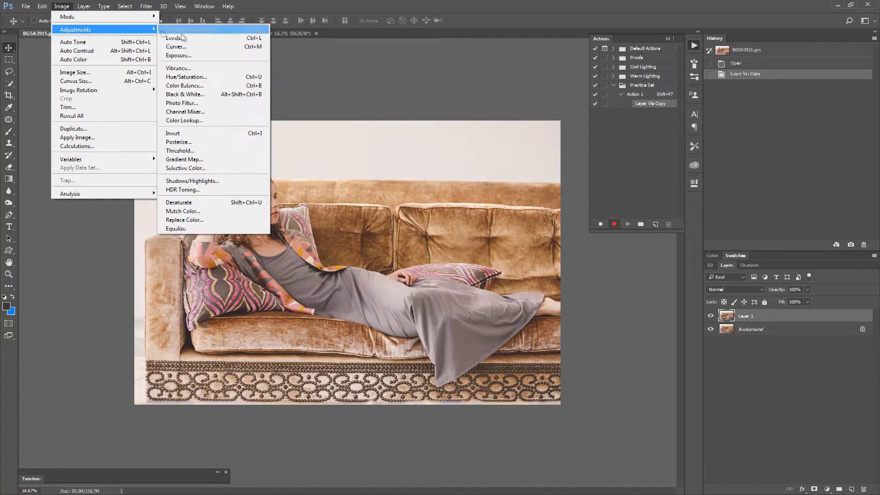
click(191, 181)
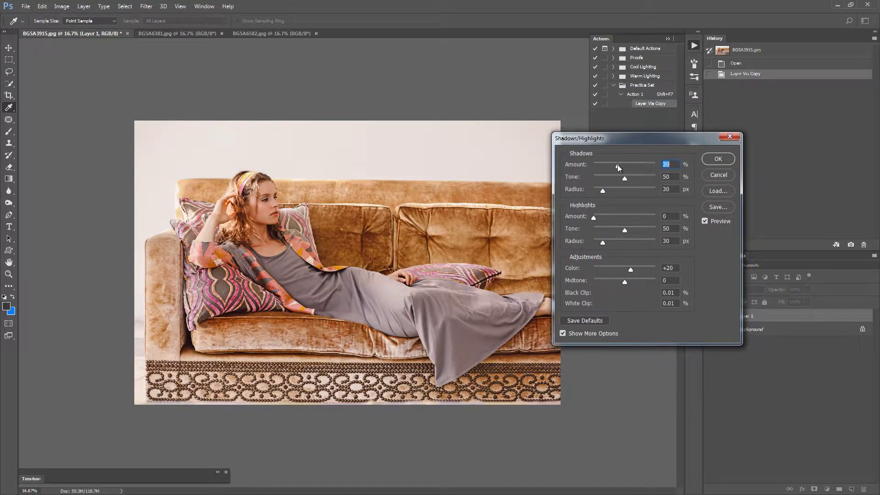
drag(613, 166, 639, 178)
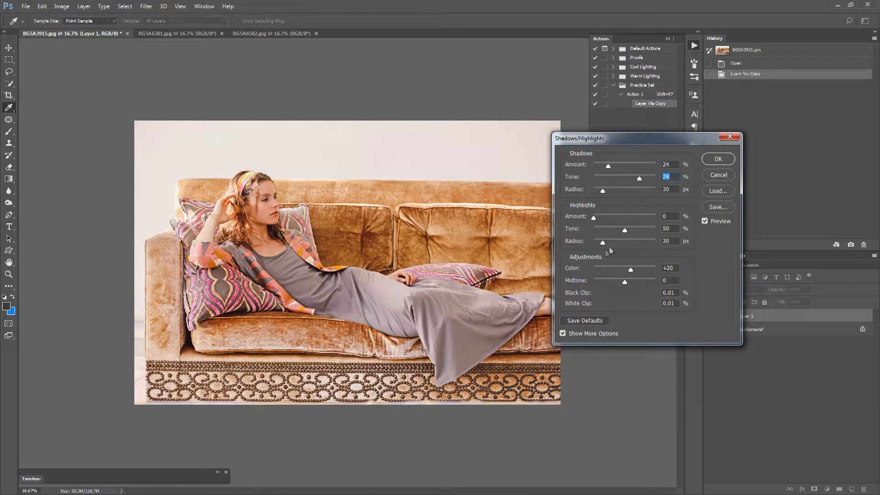
drag(593, 216, 596, 217)
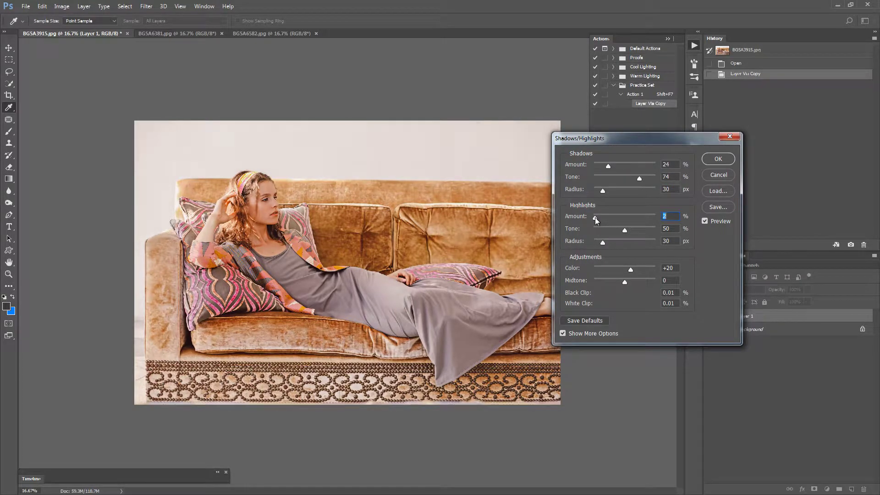
key(Return)
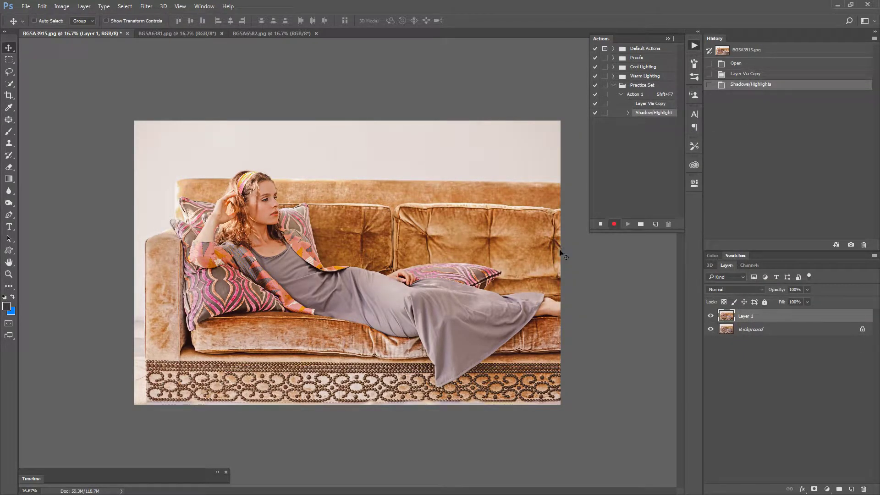
- Open Hue/Saturation, keep Master selected, and cancel it without changes
key(ctrl+u)
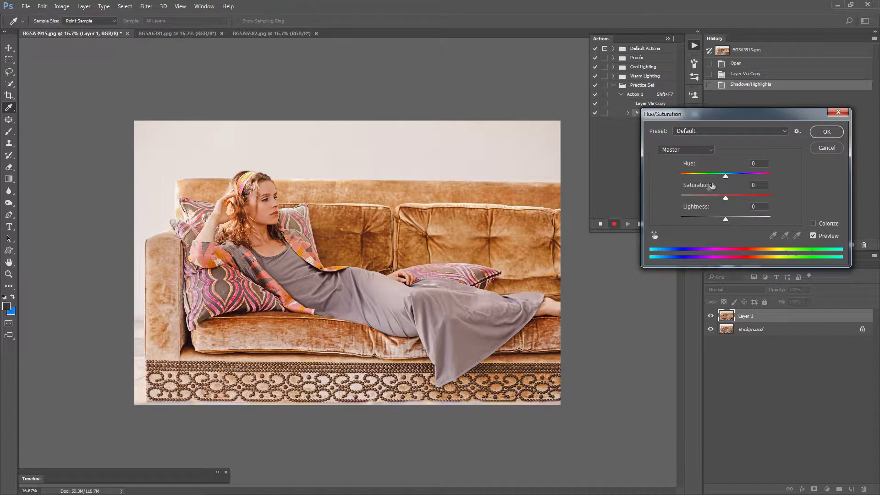
click(706, 150)
click(679, 152)
click(834, 148)
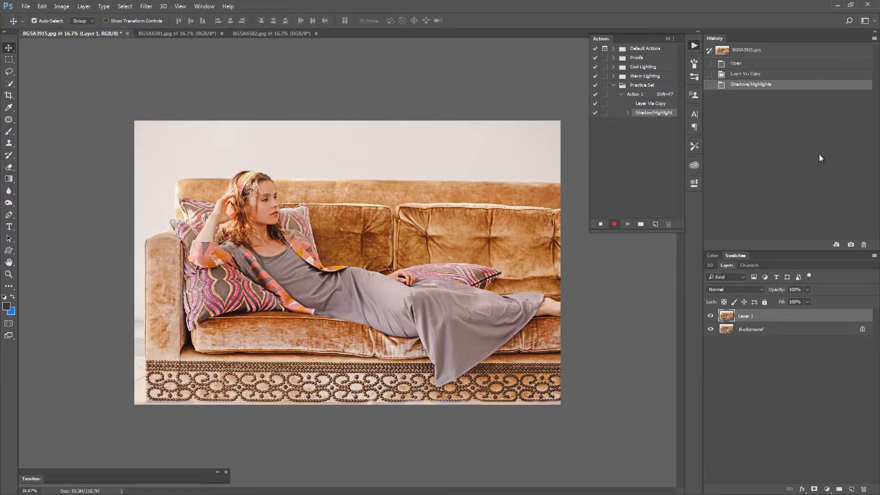
- In Curves, add RGB points, raise the black point to 30 and lower the white point to 232
key(ctrl+m)
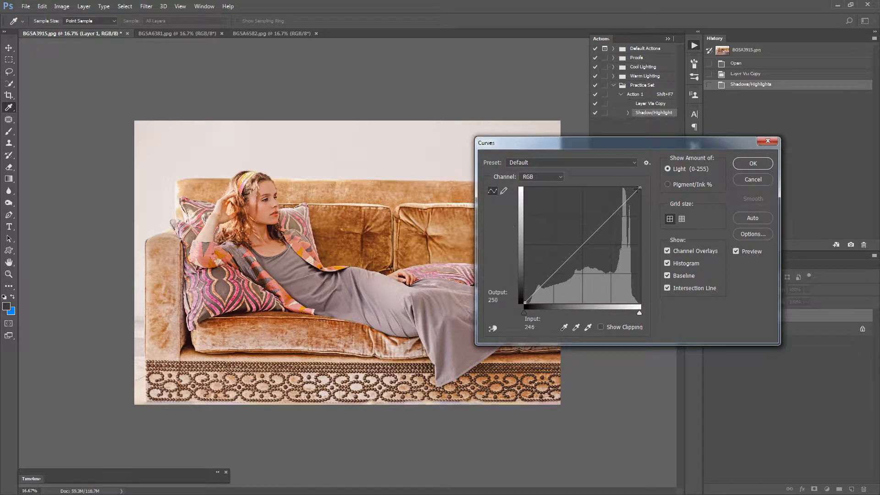
click(552, 272)
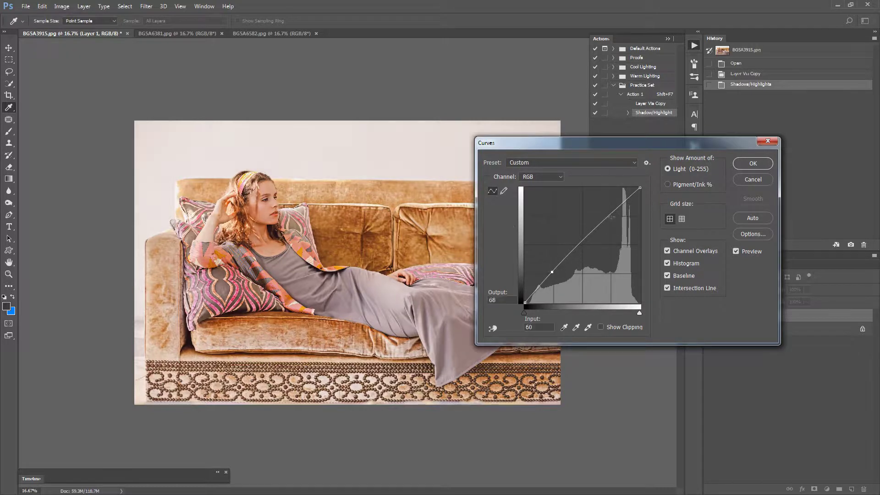
click(609, 216)
drag(552, 272, 551, 273)
drag(524, 303, 523, 293)
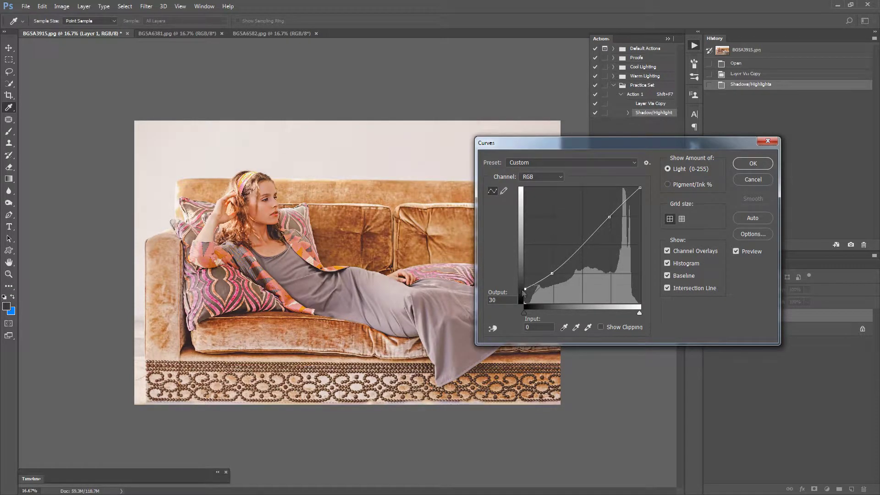
drag(640, 188, 643, 202)
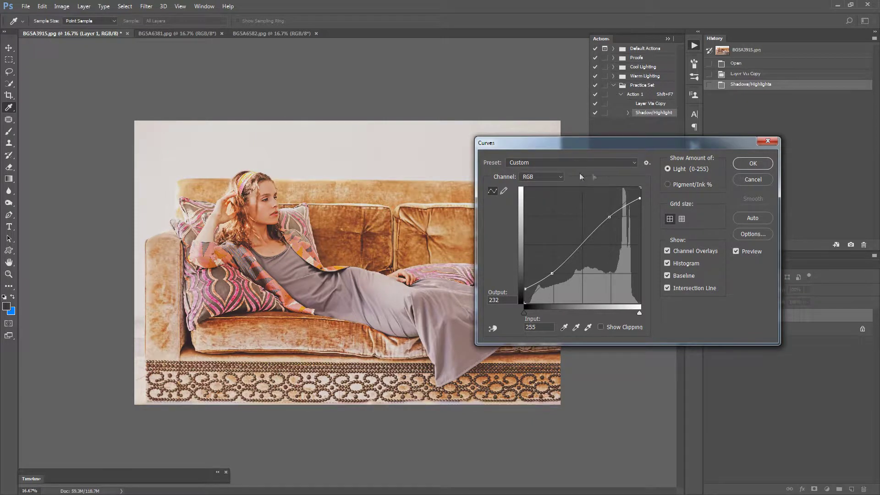
- Lower the Blue channel highlights, lift its shadows to 23, and apply the Curves
click(552, 177)
click(550, 205)
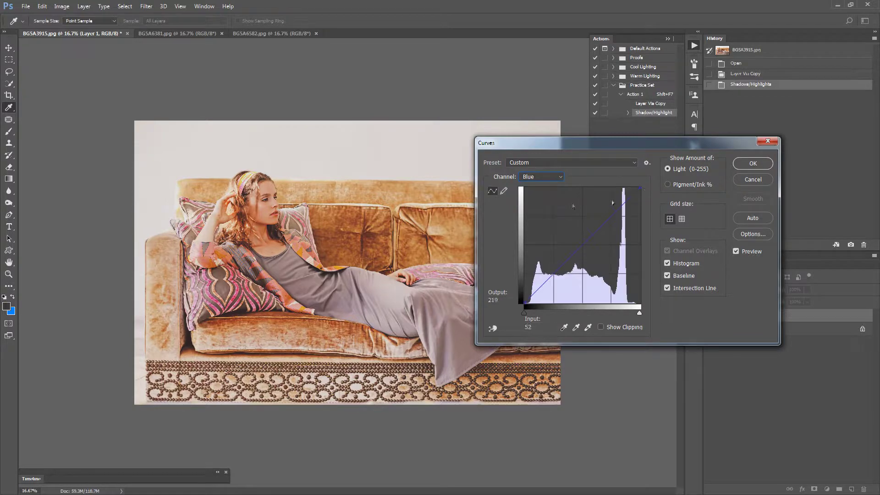
drag(641, 186, 641, 202)
drag(525, 303, 518, 292)
click(747, 165)
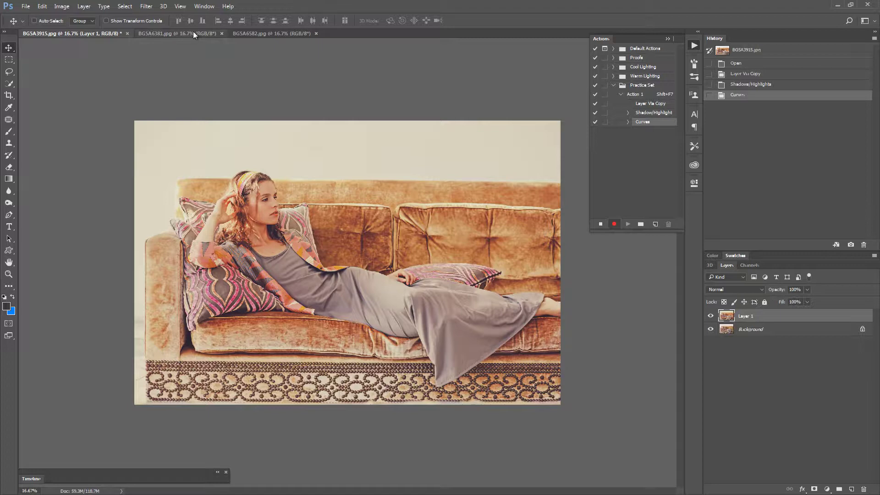
- Stop recording and delete the three stray Select document steps from Action 1
key(ctrl)
key(ctrl+Tab)
key(ctrl+Tab)
key(ctrl+Tab)
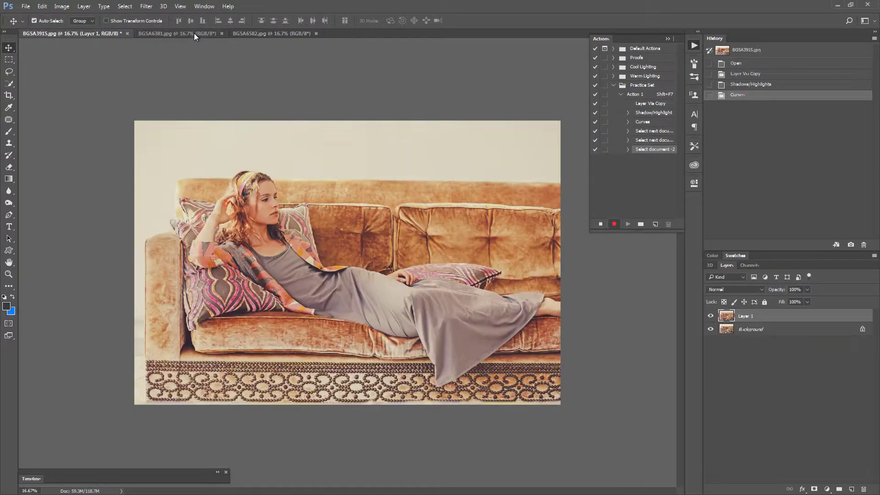
click(601, 225)
shift+click(656, 133)
click(667, 225)
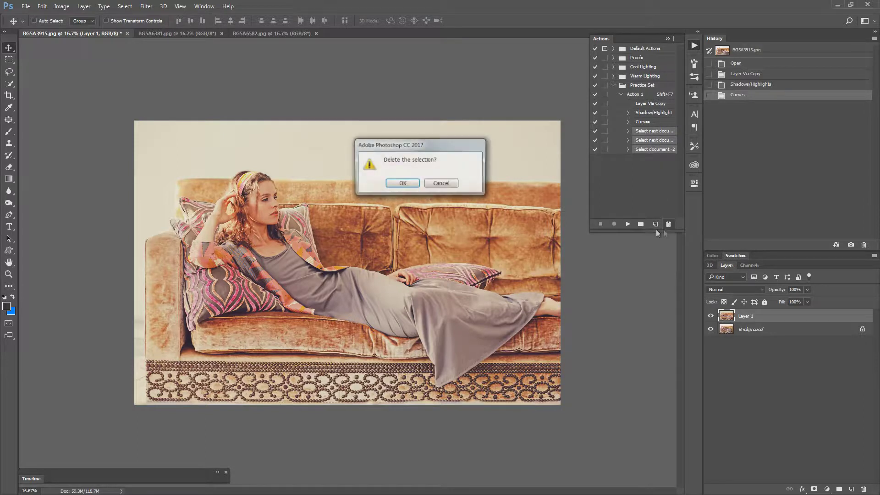
click(402, 179)
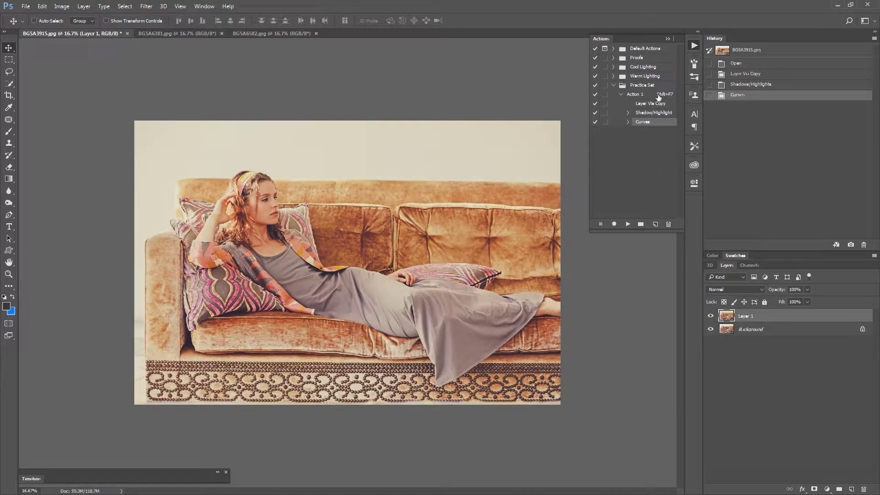
- Record a Merge Visible step into Action 1, stop recording, and select the collapsed Action 1
click(614, 223)
right_click(809, 322)
click(738, 364)
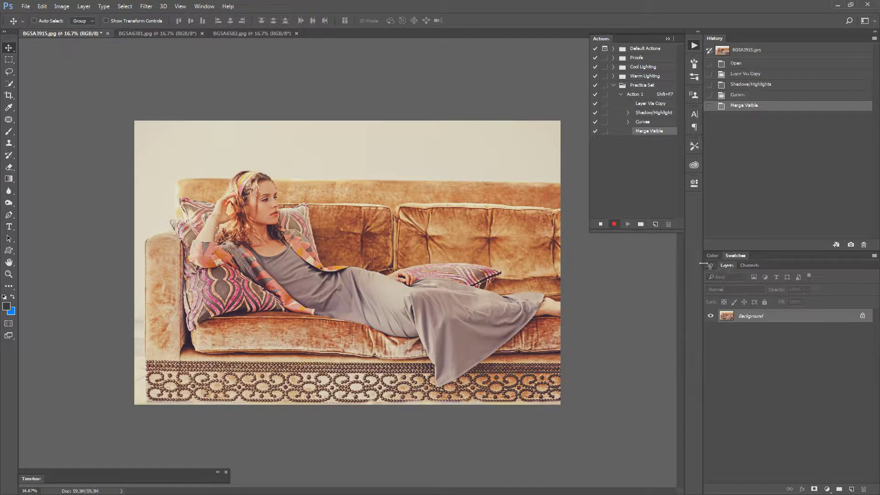
click(600, 224)
click(621, 95)
click(634, 95)
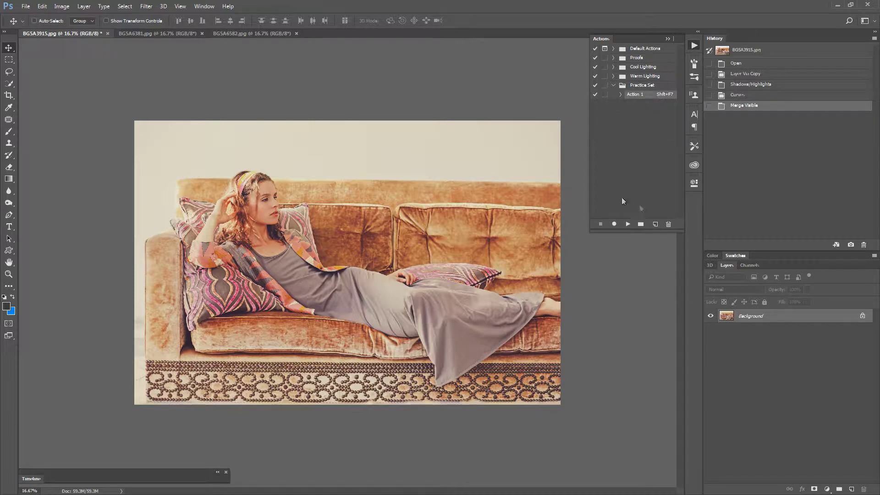
- Run Action 1 with Shift+F7 on BG5A6381.jpg and compare before and after in History
click(151, 33)
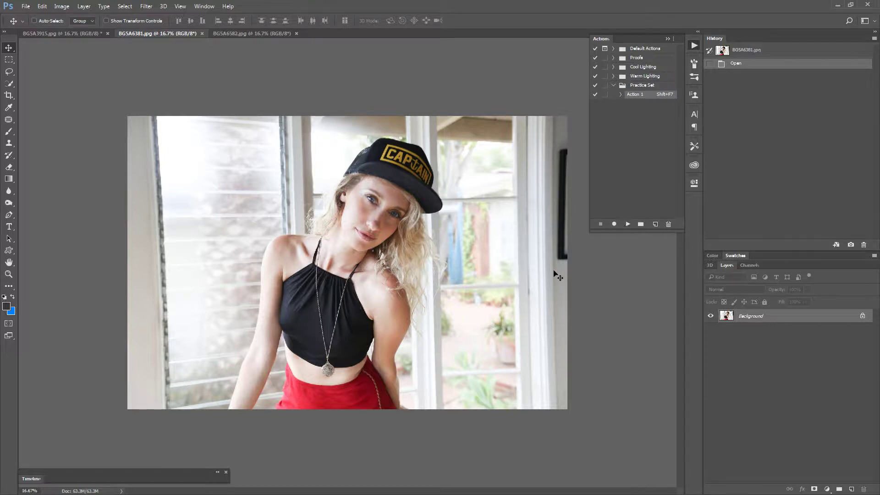
key(shift+F7)
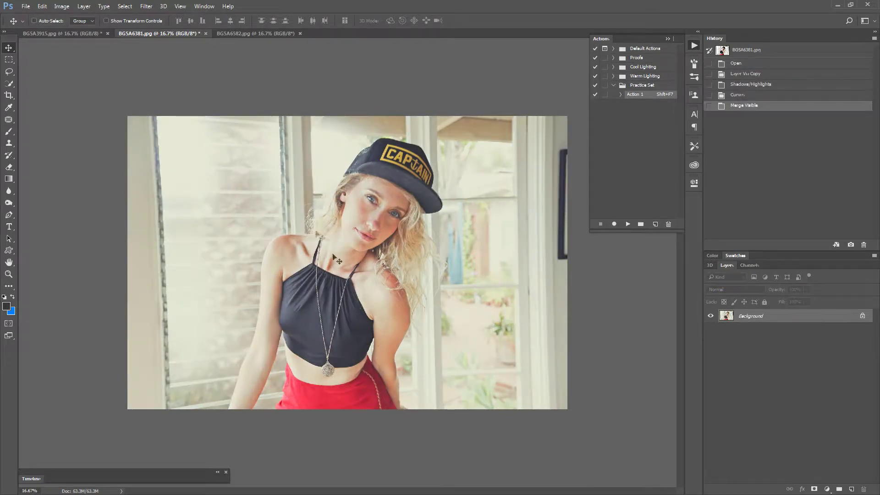
click(754, 50)
click(761, 105)
click(776, 52)
click(774, 106)
click(779, 52)
click(764, 106)
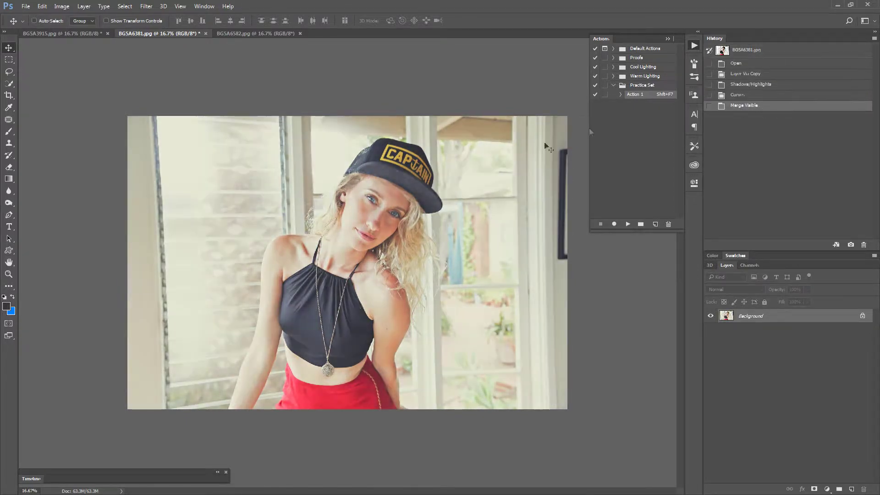
- Run Action 1 with Shift+F7 on BG5A6582.jpg
click(261, 33)
key(shift+F7)
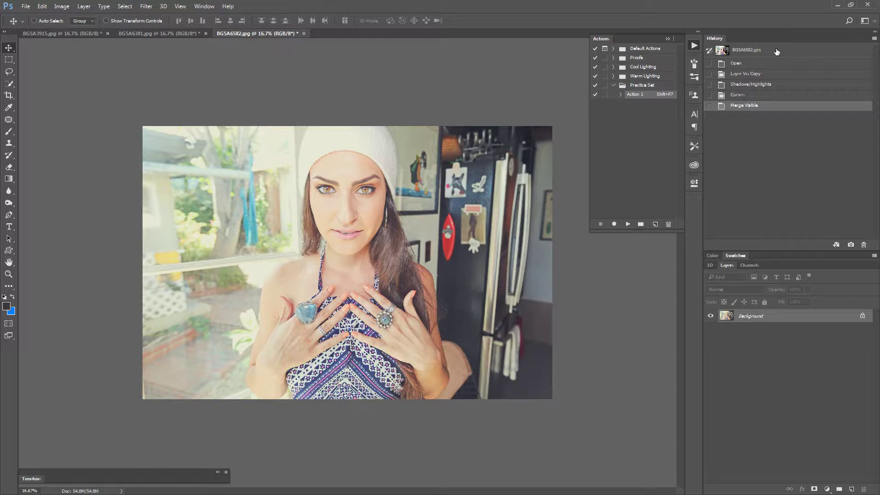
click(639, 58)
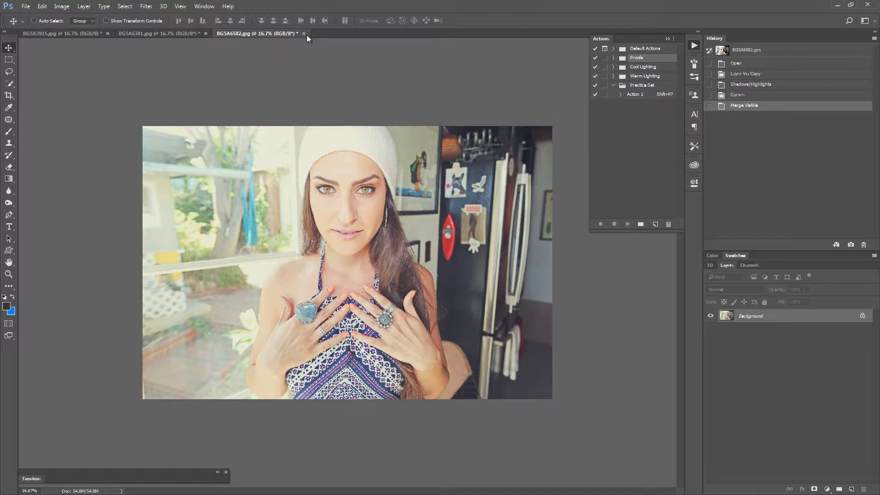
- Revert BG5A6582 to its original History snapshot and switch to another open document
click(773, 53)
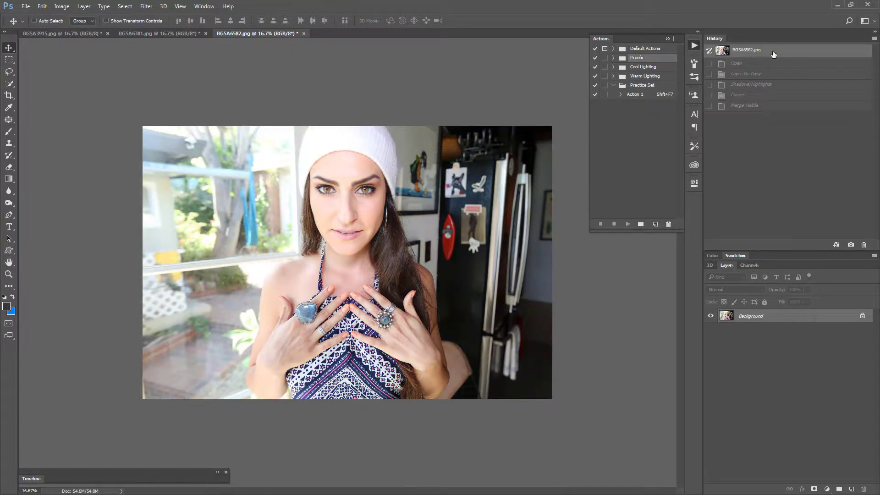
key(ctrl+Tab)
key(ctrl+Tab)
click(773, 53)
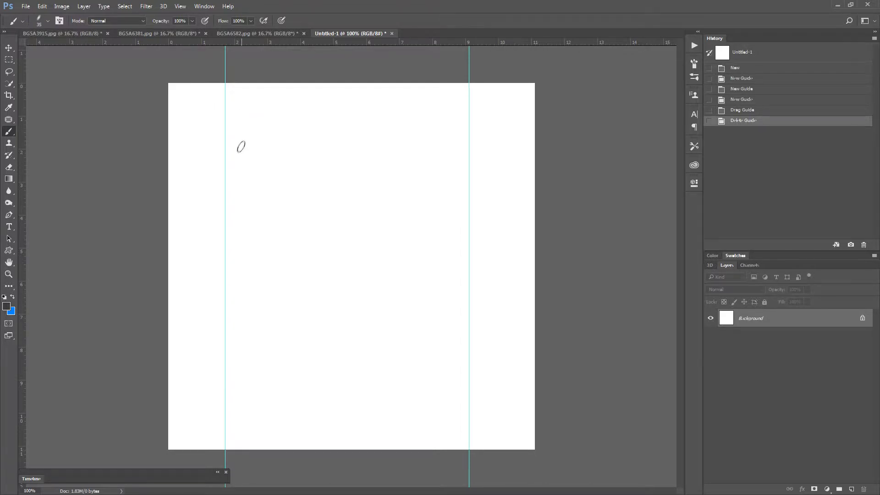
mouse_move(229, 150)
mouse_down()
mouse_move(273, 133)
mouse_move(369, 174)
mouse_move(438, 188)
mouse_move(466, 183)
mouse_move(469, 158)
mouse_move(424, 140)
mouse_move(370, 166)
mouse_move(327, 216)
mouse_move(269, 235)
mouse_move(241, 223)
mouse_move(233, 201)
mouse_move(263, 193)
mouse_move(334, 215)
mouse_move(398, 256)
mouse_move(468, 266)
mouse_move(473, 250)
mouse_move(428, 230)
mouse_move(369, 249)
mouse_move(294, 303)
mouse_move(229, 310)
mouse_move(233, 279)
mouse_move(285, 272)
mouse_move(363, 323)
mouse_move(423, 342)
mouse_move(466, 333)
mouse_move(467, 315)
mouse_move(413, 308)
mouse_move(288, 388)
mouse_move(232, 376)
mouse_move(242, 343)
mouse_move(319, 354)
mouse_move(372, 393)
mouse_move(423, 411)
mouse_move(462, 395)
mouse_move(453, 377)
mouse_move(390, 390)
mouse_move(329, 433)
mouse_move(218, 436)
mouse_move(230, 402)
mouse_move(354, 428)
mouse_move(435, 462)
mouse_move(477, 444)
mouse_up()
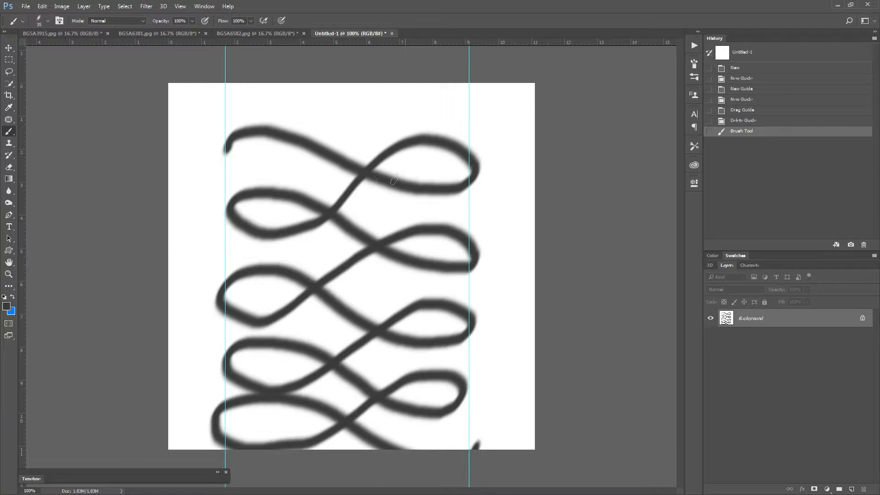
key(ctrl+z)
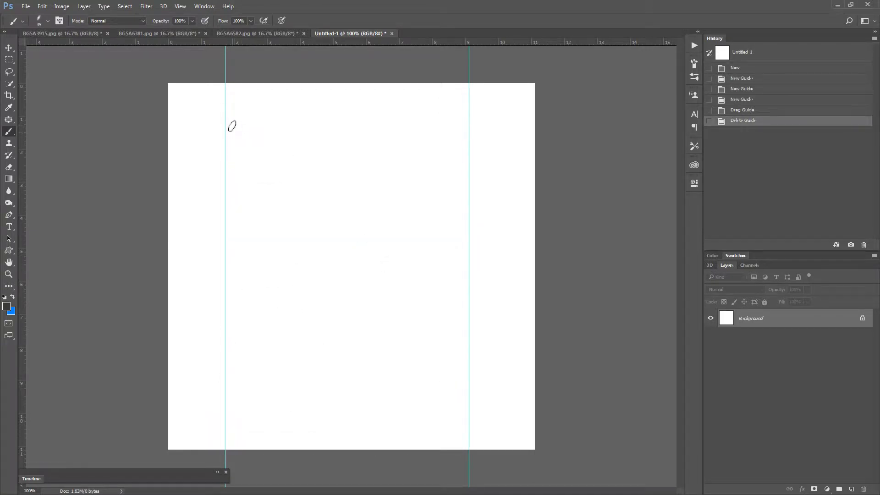
mouse_move(225, 123)
mouse_down()
mouse_move(467, 143)
mouse_move(396, 113)
mouse_move(293, 214)
mouse_move(235, 198)
mouse_move(333, 201)
mouse_move(463, 240)
mouse_move(392, 220)
mouse_move(256, 311)
mouse_move(247, 259)
mouse_move(407, 330)
mouse_move(476, 299)
mouse_move(213, 387)
mouse_move(352, 367)
mouse_move(474, 403)
mouse_move(408, 380)
mouse_move(293, 447)
mouse_move(268, 419)
mouse_move(394, 447)
mouse_up()
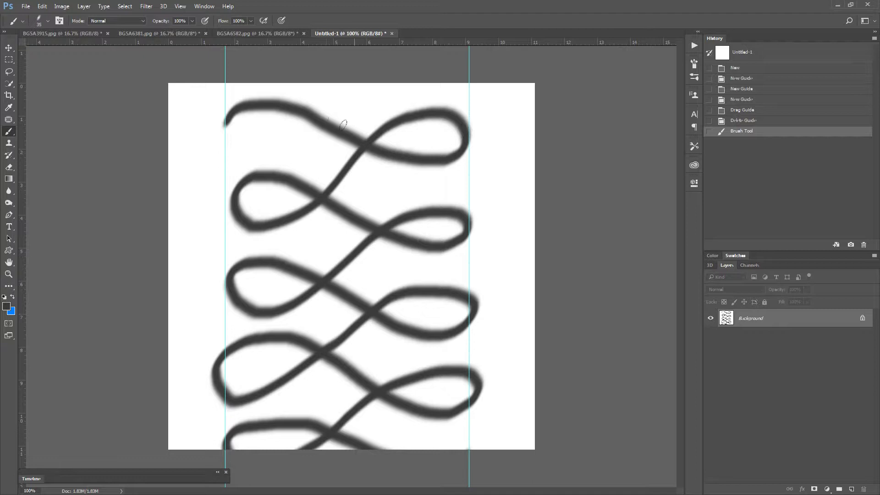
key(ctrl+z)
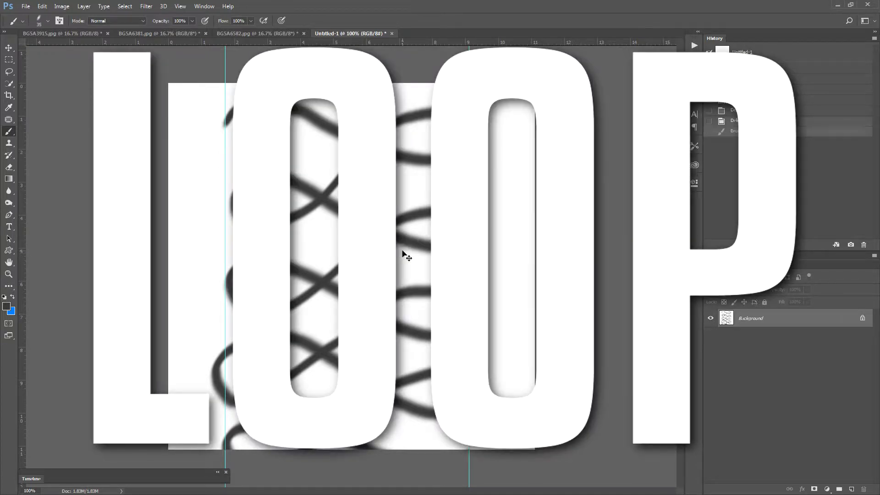
mouse_move(225, 132)
mouse_down()
mouse_move(230, 113)
mouse_move(283, 101)
mouse_move(390, 149)
mouse_move(448, 159)
mouse_move(465, 133)
mouse_move(445, 111)
mouse_move(383, 122)
mouse_move(330, 167)
mouse_move(270, 199)
mouse_move(219, 192)
mouse_move(228, 158)
mouse_move(300, 158)
mouse_move(362, 211)
mouse_move(432, 236)
mouse_move(466, 213)
mouse_move(451, 194)
mouse_move(377, 205)
mouse_move(328, 255)
mouse_move(265, 286)
mouse_move(233, 268)
mouse_move(255, 234)
mouse_move(416, 300)
mouse_move(465, 288)
mouse_move(444, 260)
mouse_move(386, 279)
mouse_move(278, 347)
mouse_move(239, 335)
mouse_move(256, 310)
mouse_move(311, 323)
mouse_move(406, 386)
mouse_move(471, 380)
mouse_move(453, 338)
mouse_move(387, 349)
mouse_move(298, 408)
mouse_move(232, 412)
mouse_move(234, 370)
mouse_move(324, 398)
mouse_move(408, 440)
mouse_move(474, 419)
mouse_up()
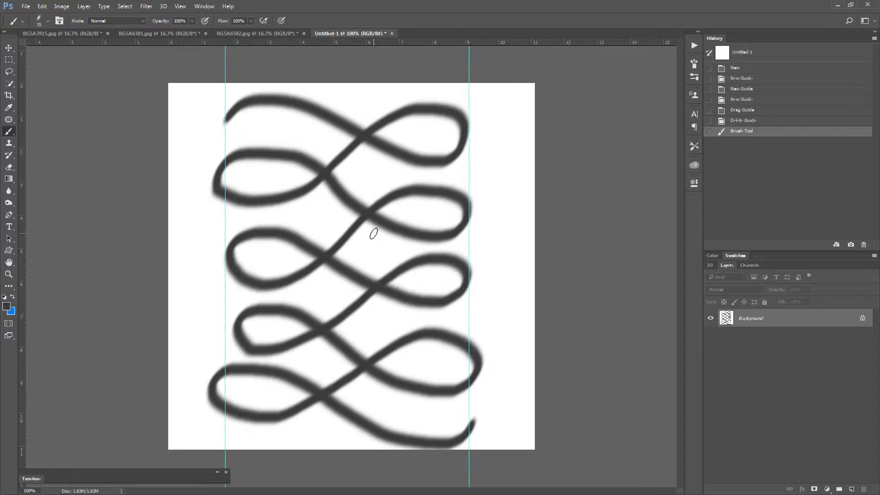
key(ctrl+z)
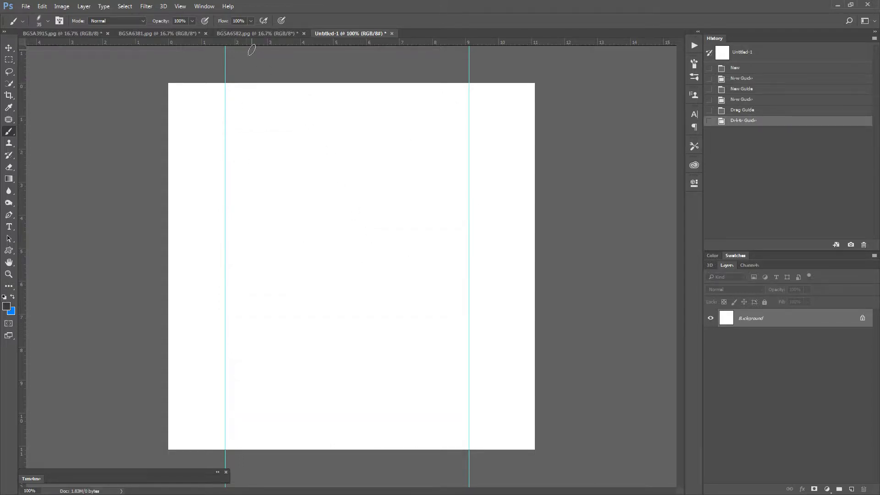
click(259, 34)
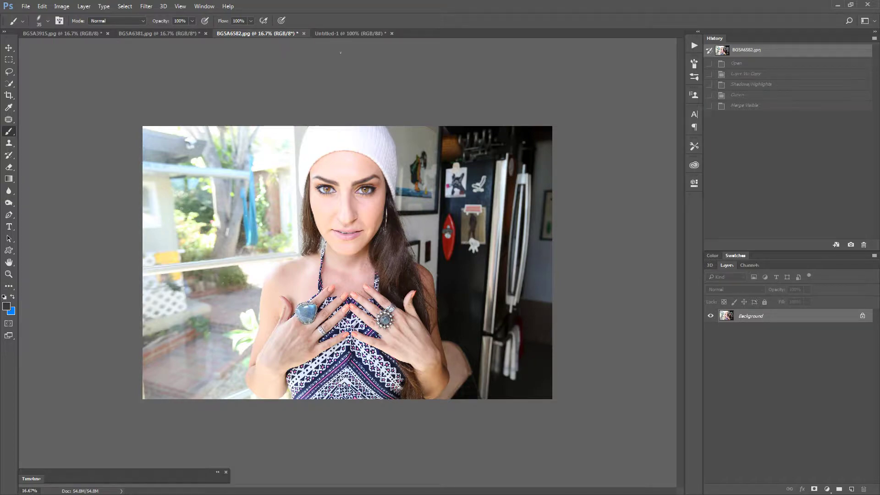
scroll(350, 192, up, 6)
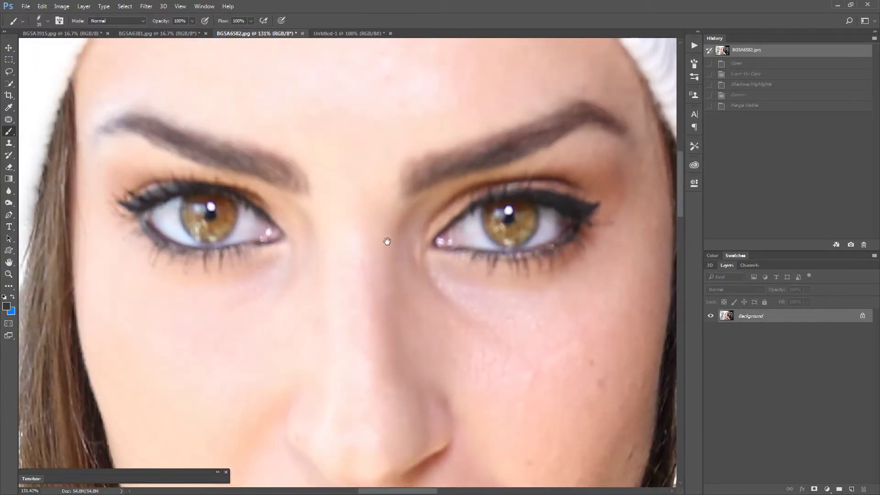
drag(392, 237, 380, 251)
key(v)
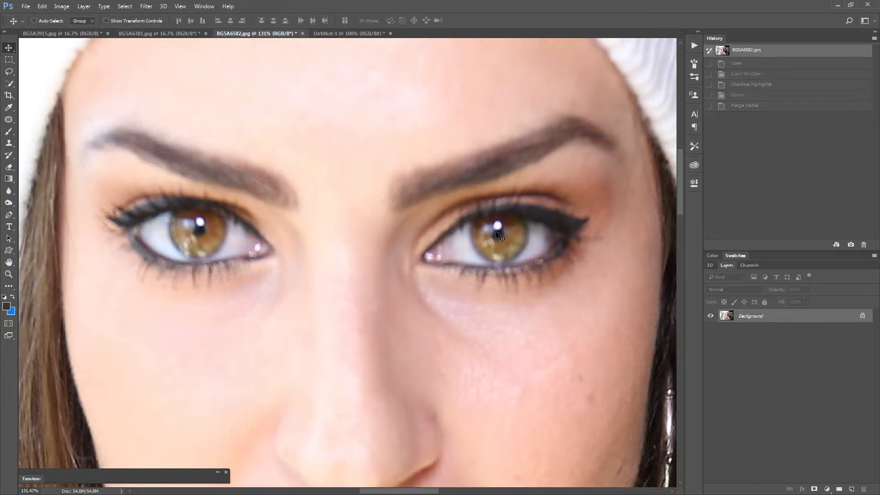
click(482, 233)
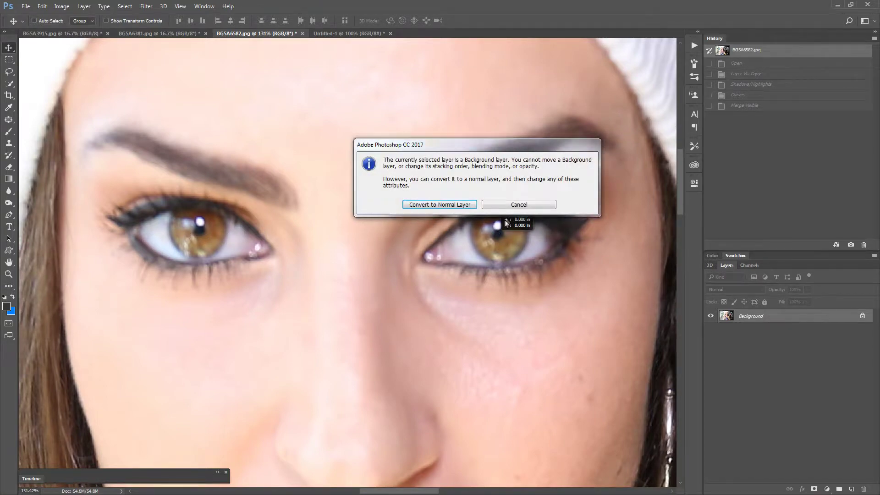
click(512, 205)
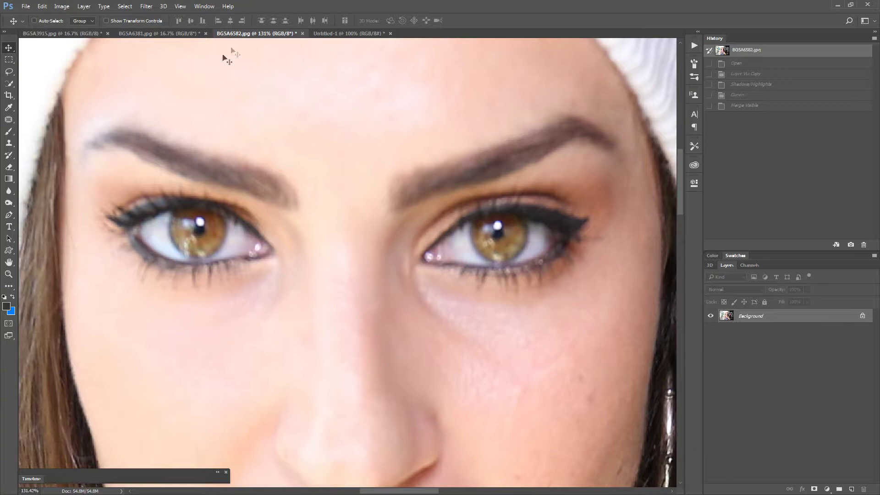
click(339, 35)
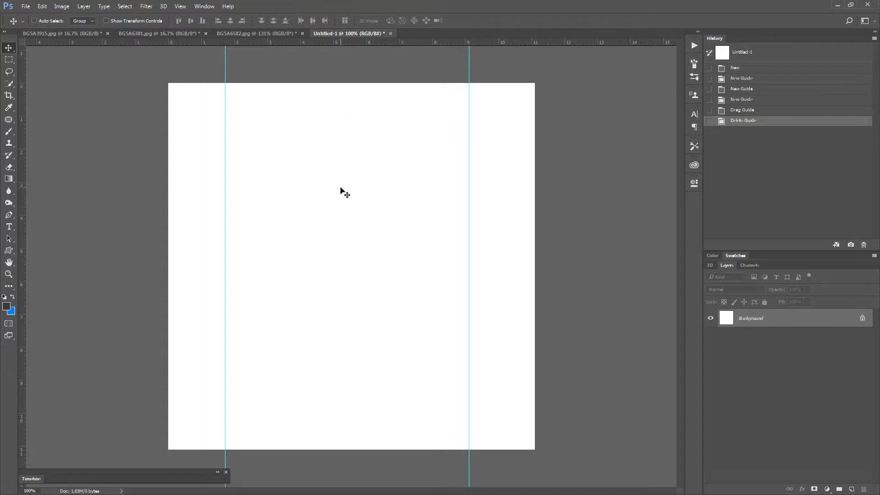
- Paint seven horizontal practice brush strokes down the canvas between the guides
key(b)
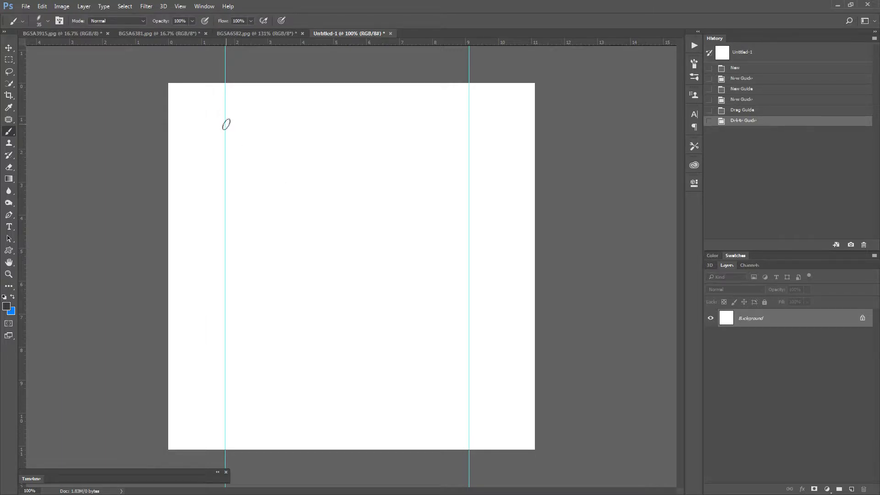
drag(226, 124, 476, 124)
drag(226, 203, 472, 197)
drag(222, 264, 466, 269)
drag(221, 321, 473, 316)
drag(221, 367, 472, 354)
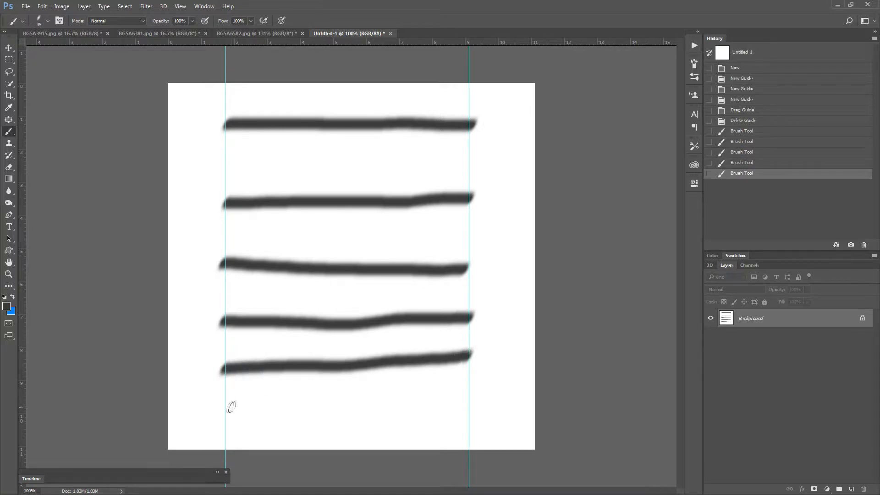
drag(222, 409, 480, 409)
drag(222, 443, 480, 442)
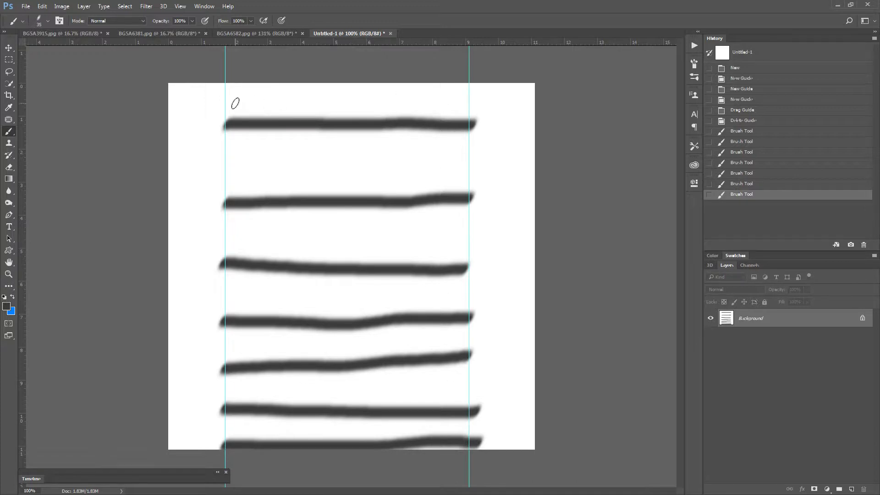
- Add two more strokes, then step backward to undo the brush strokes
drag(228, 158, 482, 160)
drag(471, 225, 211, 238)
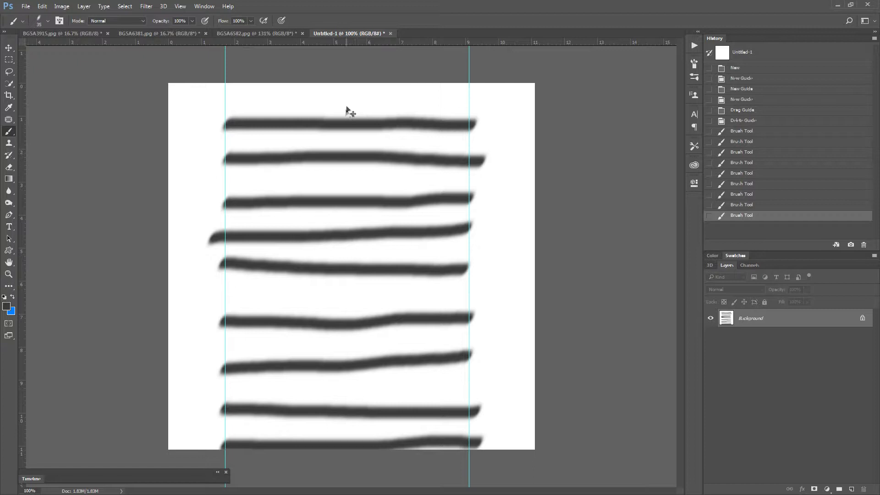
key(ctrl+alt+z)
key(ctrl+alt+z)
key(ctrl+alt+z)
key(ctrl+alt+z)
key(ctrl+alt+z)
key(ctrl+alt+z)
key(ctrl+alt+z)
key(ctrl+alt+z)
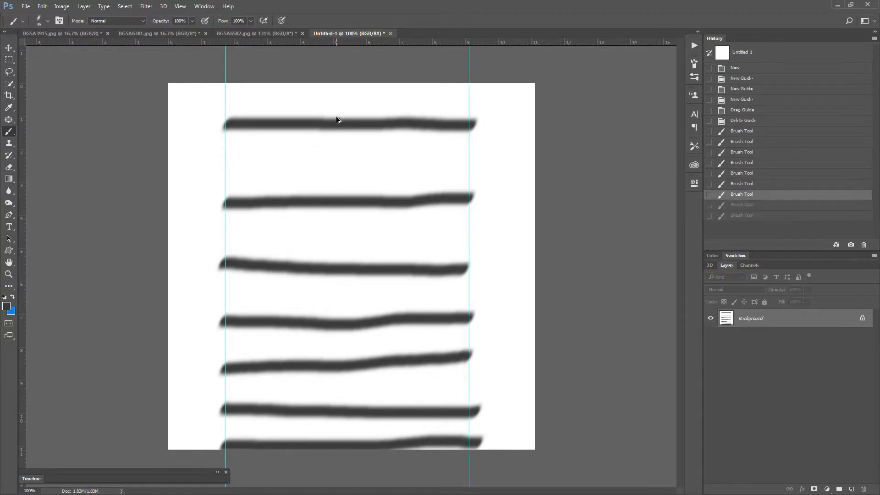
key(ctrl+alt+z)
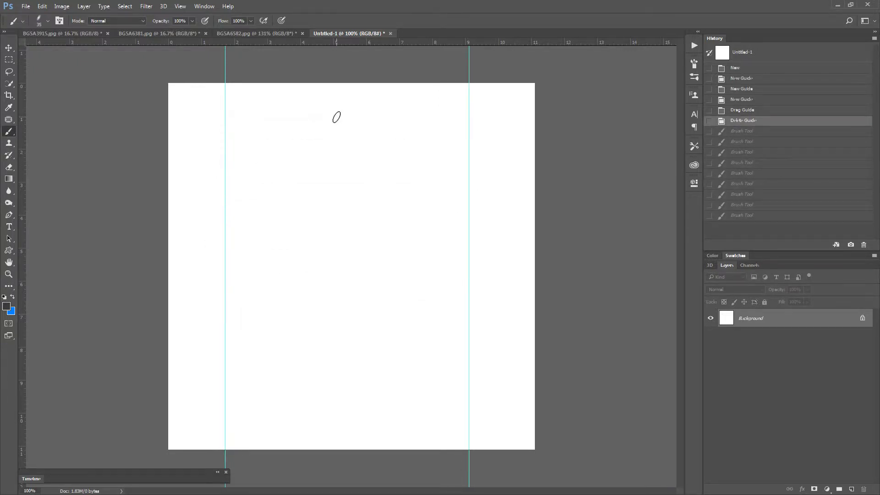
- Drag out horizontal guides near the top and bottom of the canvas
key(v)
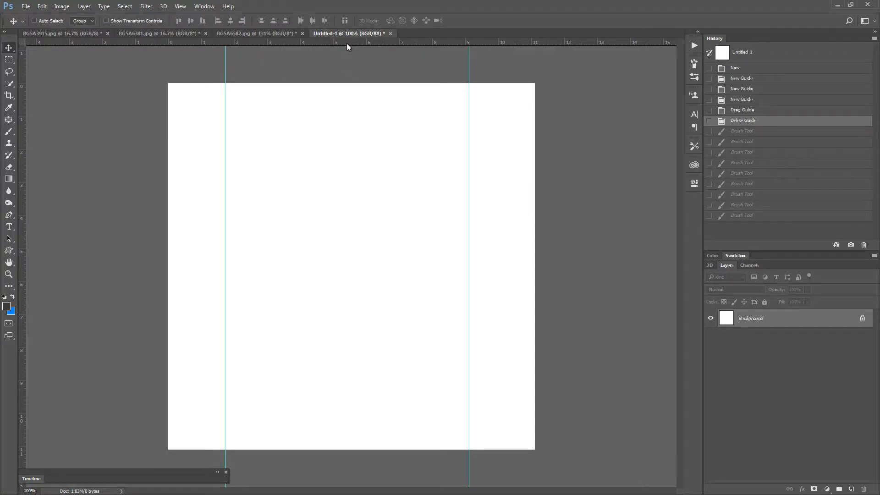
mouse_move(347, 43)
mouse_down()
mouse_move(350, 163)
mouse_move(353, 145)
mouse_up()
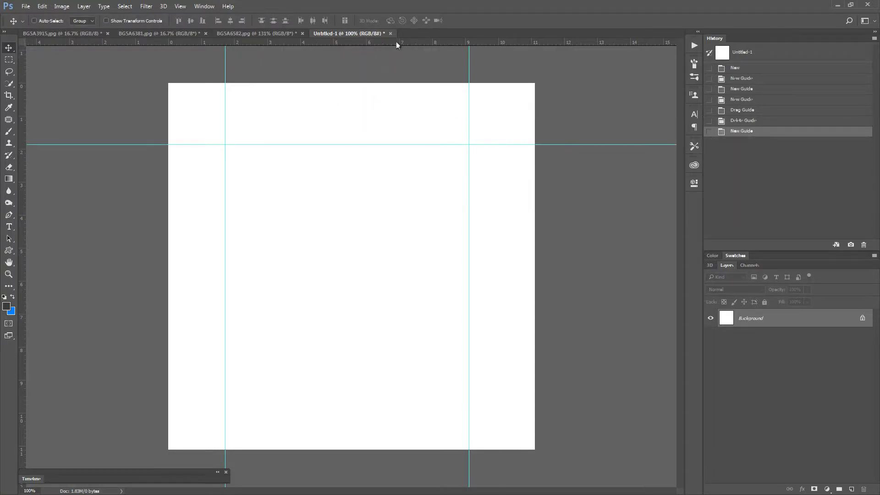
drag(397, 42, 399, 401)
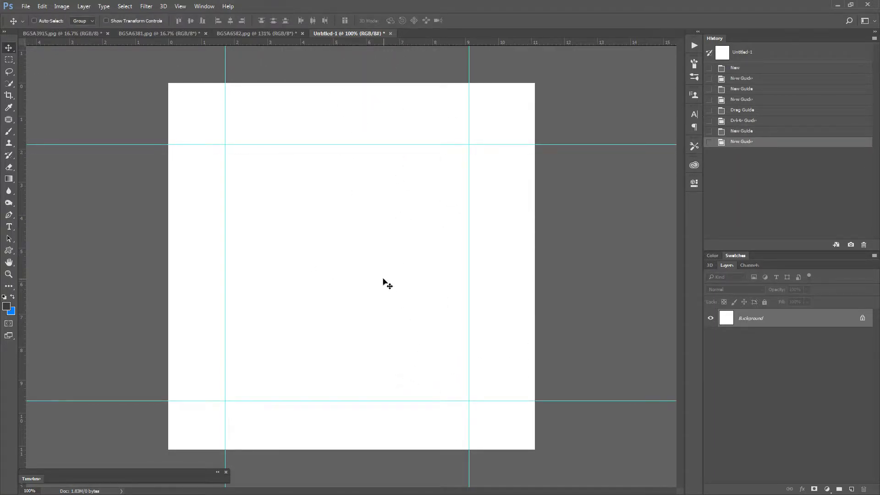
- Paint six vertical brush strokes between the guides, then undo them all
key(b)
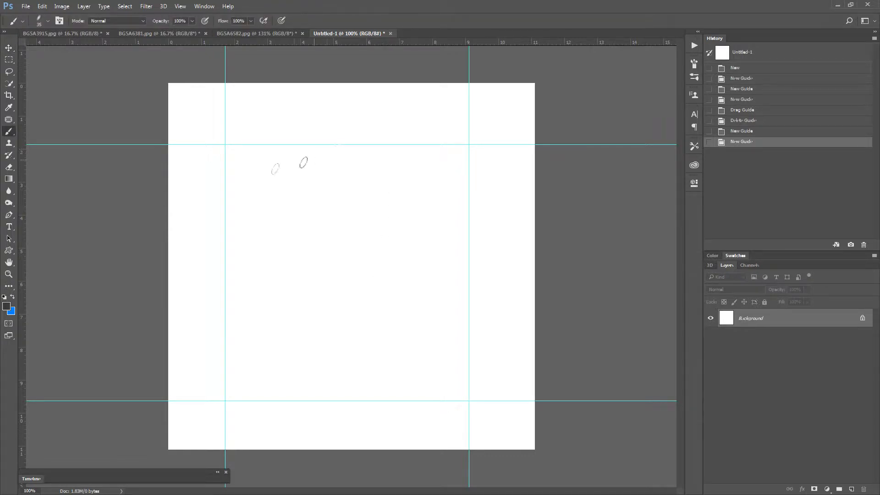
drag(250, 143, 241, 403)
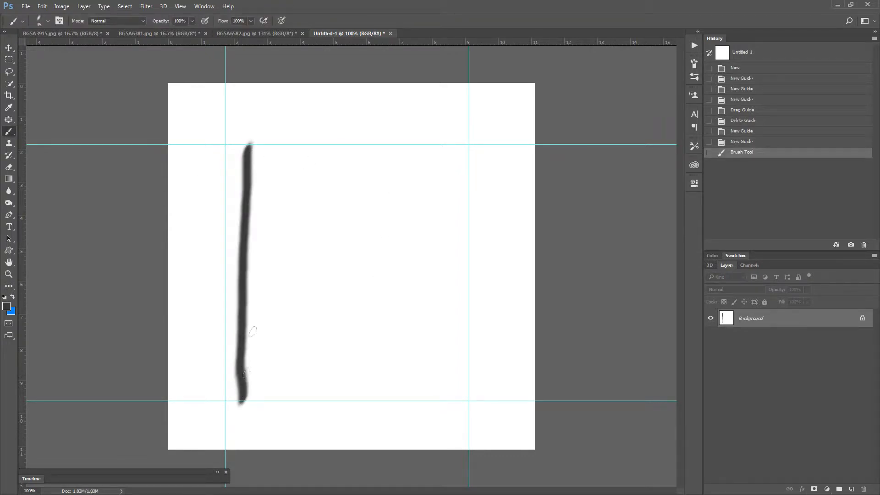
drag(294, 145, 283, 403)
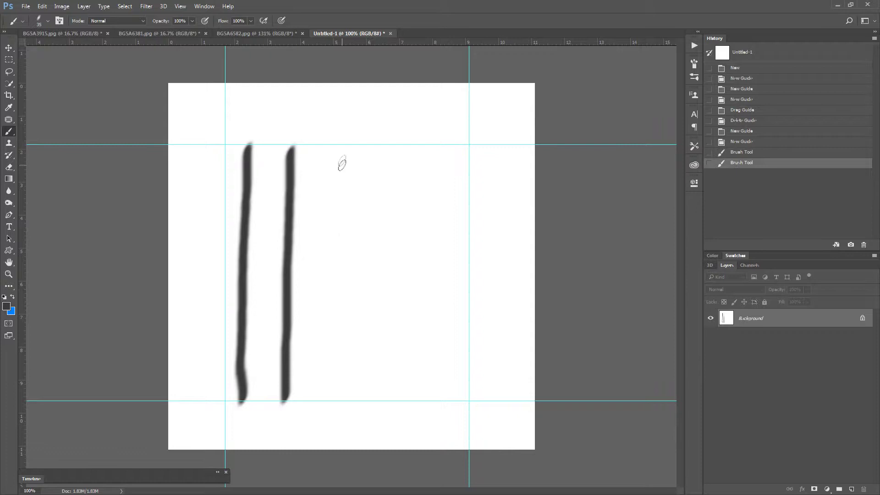
drag(340, 140, 332, 404)
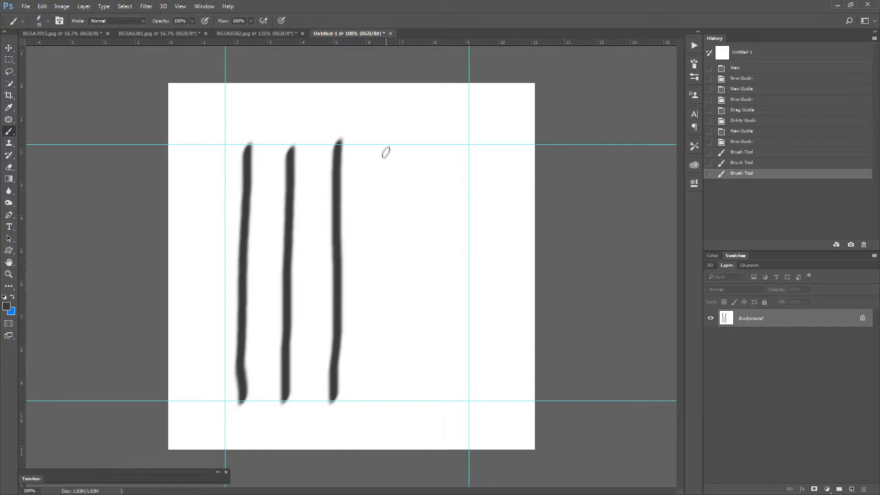
drag(388, 144, 374, 402)
drag(423, 145, 418, 403)
drag(466, 143, 465, 405)
key(ctrl+z)
key(ctrl+alt+z)
key(ctrl+alt+z)
key(ctrl+alt+z)
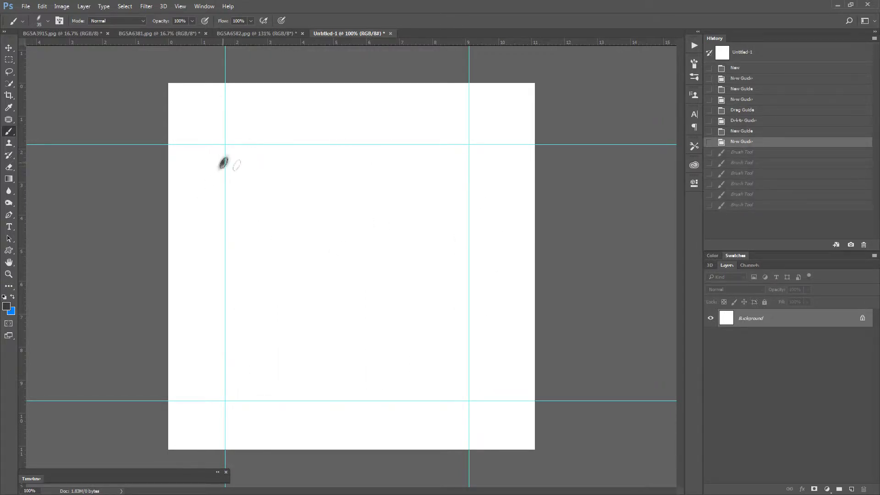
- Paint eight crisscrossing diagonal strokes zigzagging between the top and bottom guides
drag(223, 162, 486, 182)
drag(226, 224, 465, 151)
drag(228, 195, 474, 271)
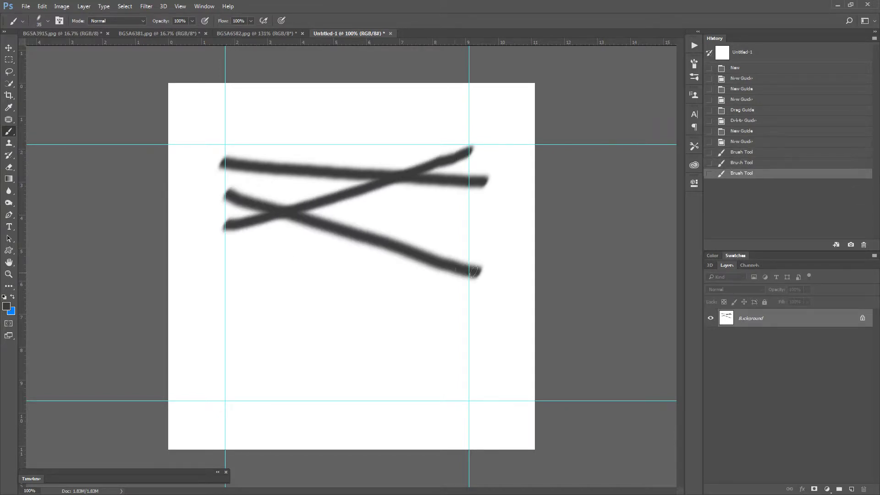
drag(222, 289, 470, 212)
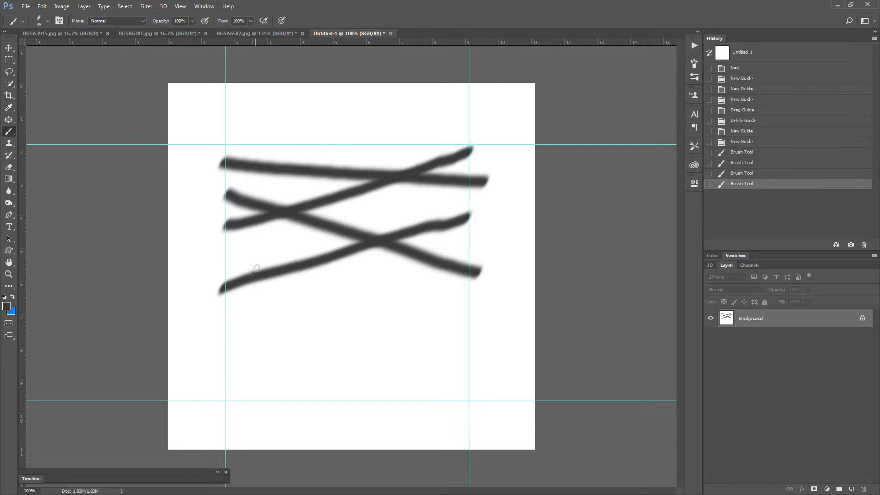
drag(222, 256, 470, 344)
drag(221, 350, 470, 308)
drag(223, 320, 476, 426)
drag(223, 418, 474, 378)
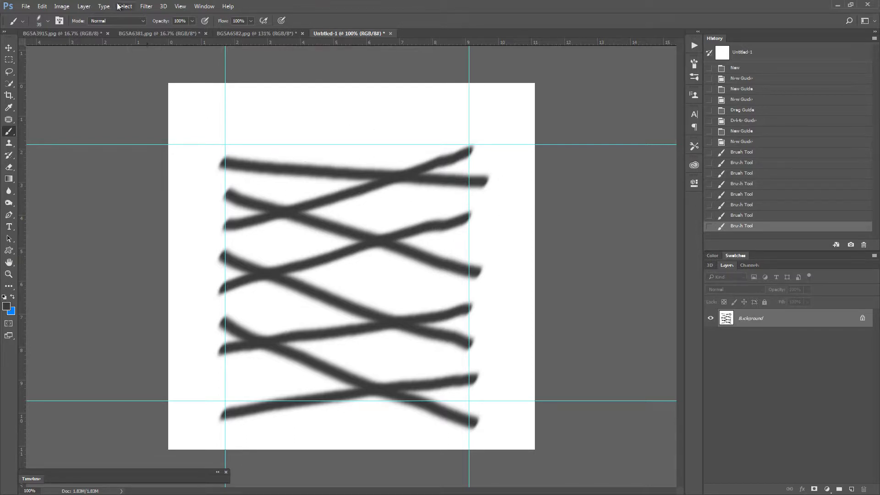
- Close the Untitled-1 practice canvas and pan across the BGSA3915.jpg portrait
click(26, 6)
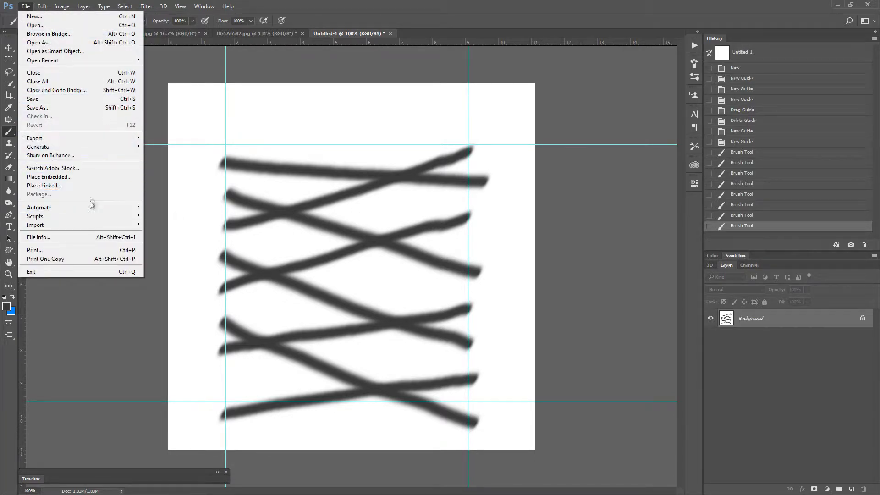
click(445, 29)
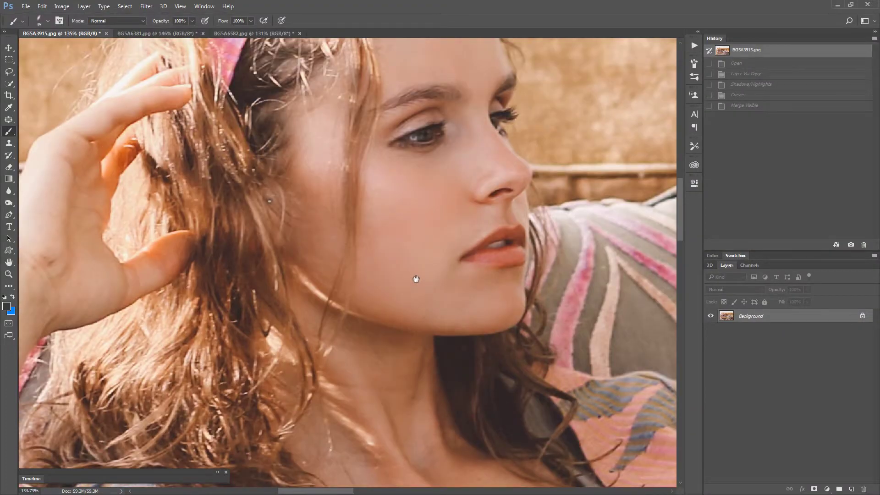
mouse_move(248, 294)
mouse_down()
mouse_move(312, 256)
mouse_move(422, 220)
mouse_move(412, 284)
mouse_move(436, 321)
mouse_move(364, 390)
mouse_move(373, 385)
mouse_move(366, 362)
mouse_move(410, 247)
mouse_up()
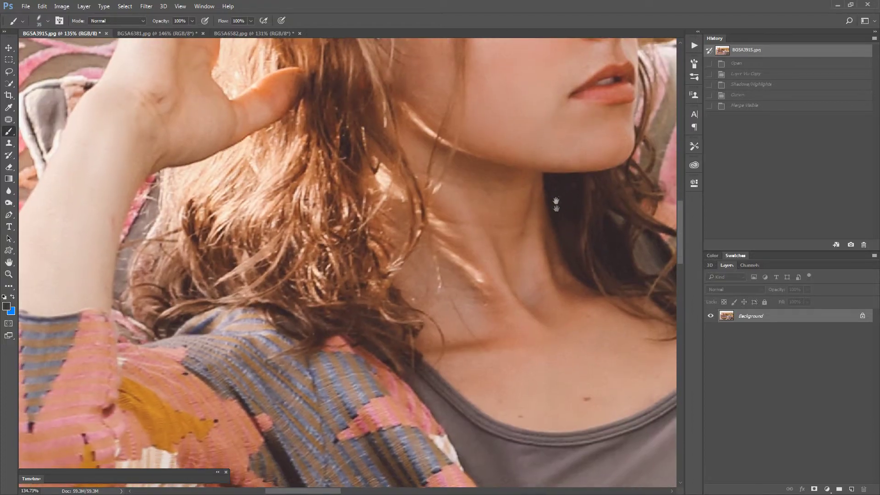
mouse_move(555, 202)
mouse_down()
mouse_move(487, 196)
mouse_move(462, 257)
mouse_move(499, 275)
mouse_move(547, 115)
mouse_move(481, 160)
mouse_move(507, 182)
mouse_move(430, 276)
mouse_up()
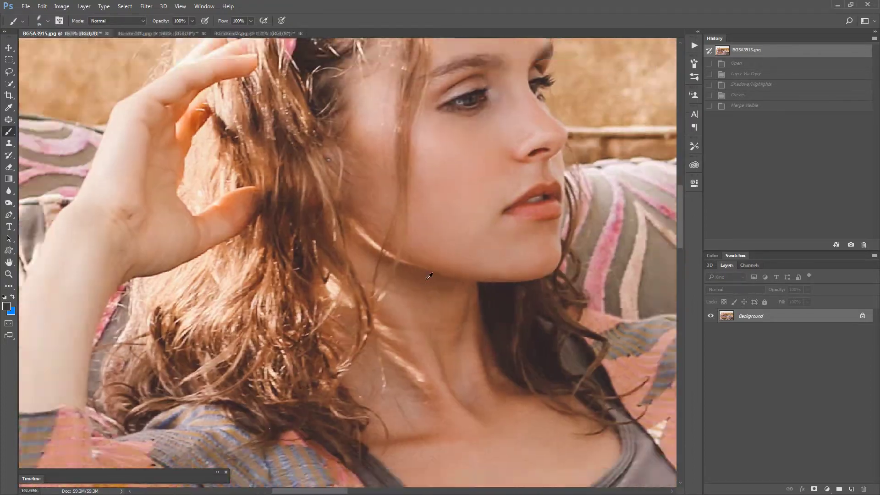
- Zoom and pan the view in close on the woman's neck skin
scroll(429, 276, down, 5)
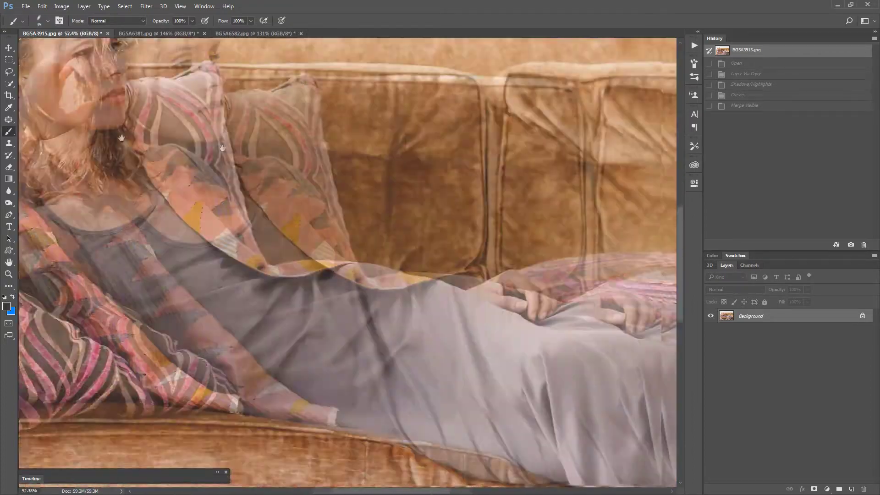
drag(321, 234, 642, 339)
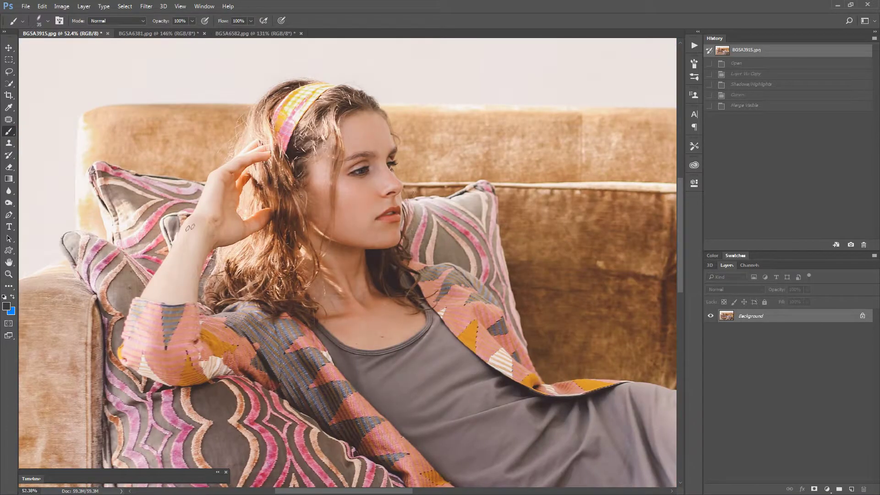
drag(387, 230, 431, 257)
scroll(416, 187, up, 5)
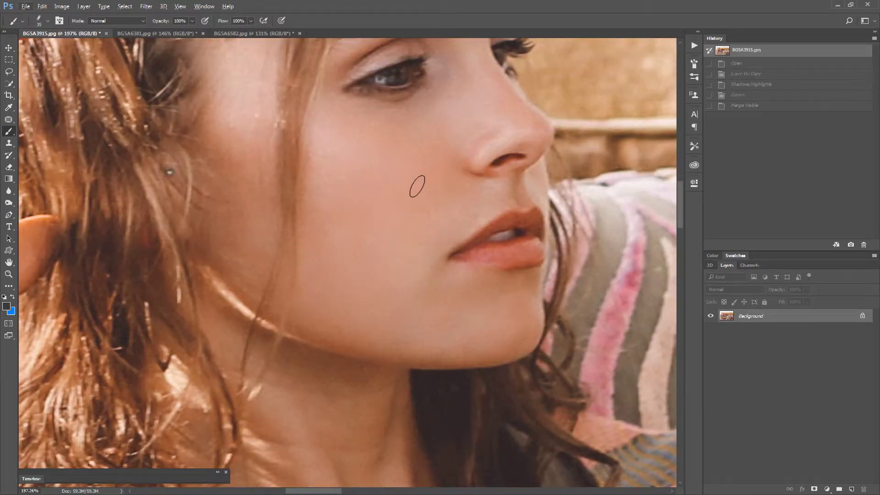
drag(423, 262, 497, 167)
drag(455, 241, 524, 181)
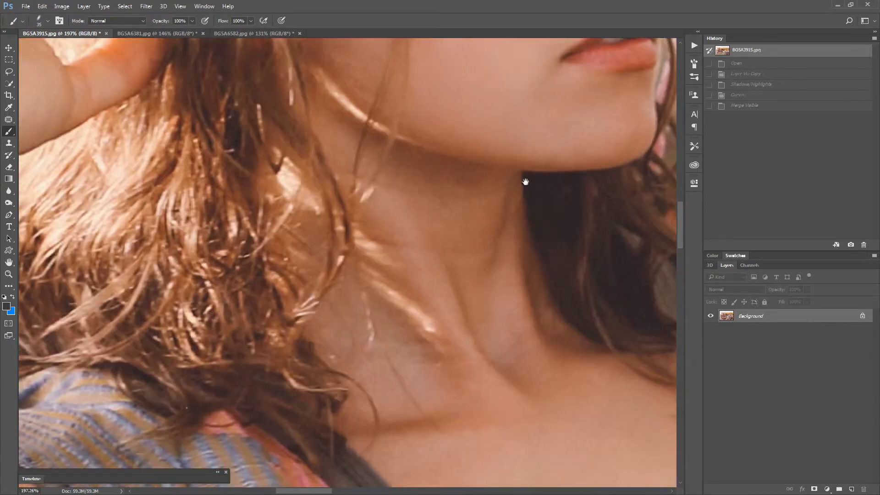
scroll(491, 255, up, 5)
- Use the Patch tool to replace two blemished neck areas with nearby clean skin
drag(491, 256, 491, 231)
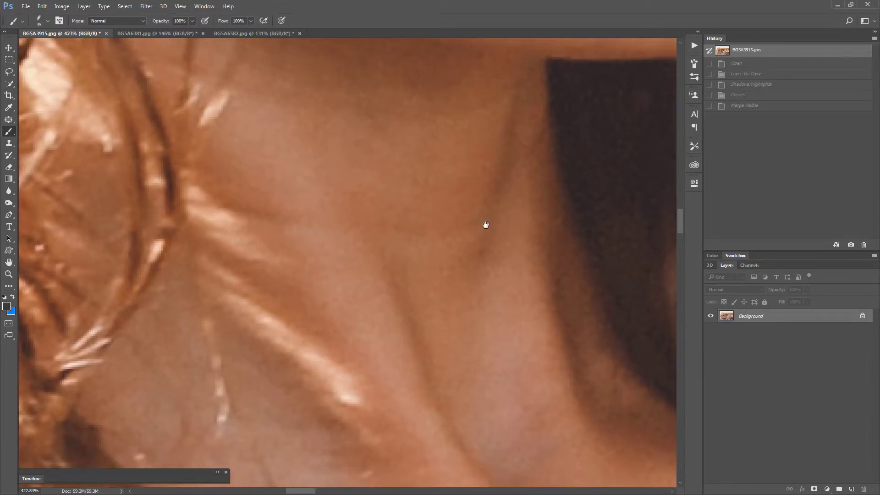
key(h)
key(j)
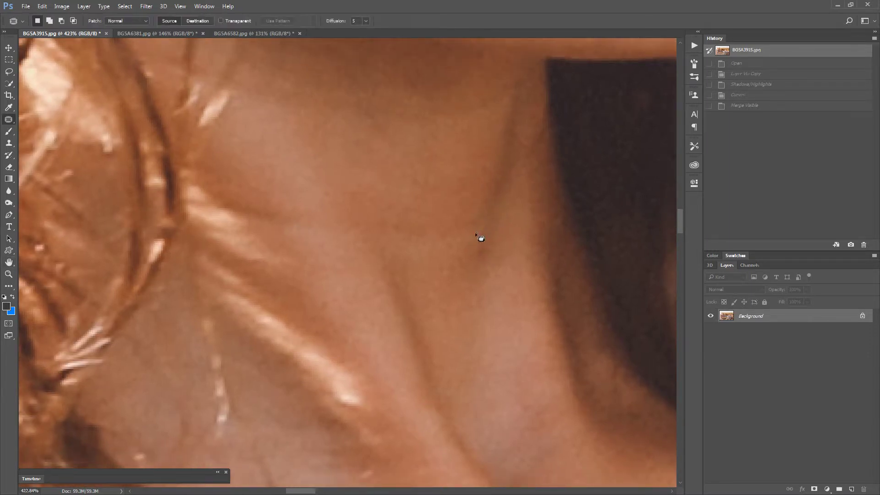
drag(364, 245, 428, 235)
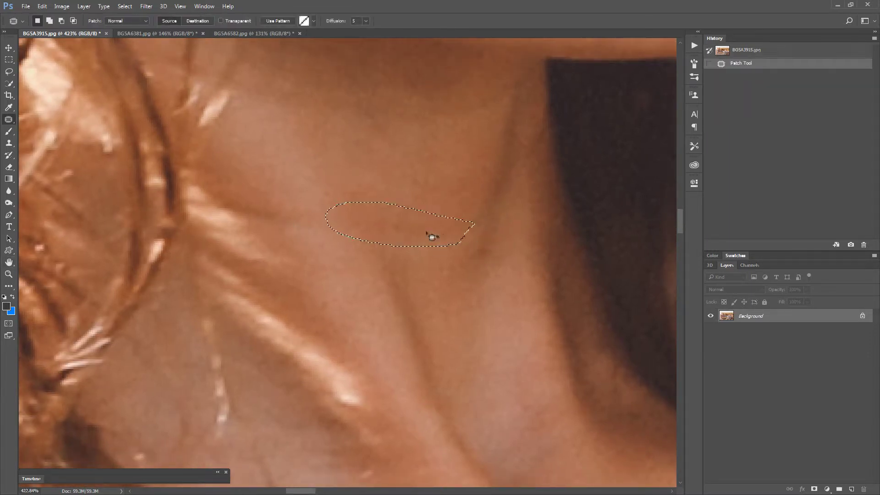
drag(427, 193, 426, 193)
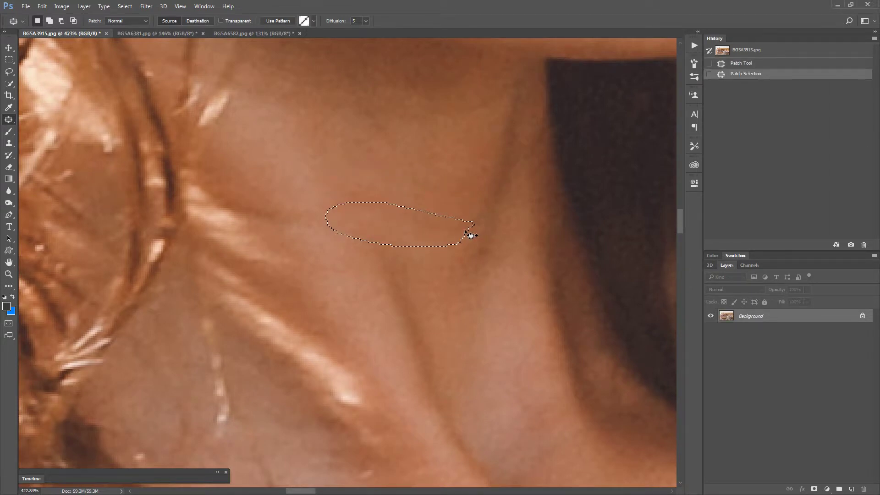
drag(269, 201, 277, 203)
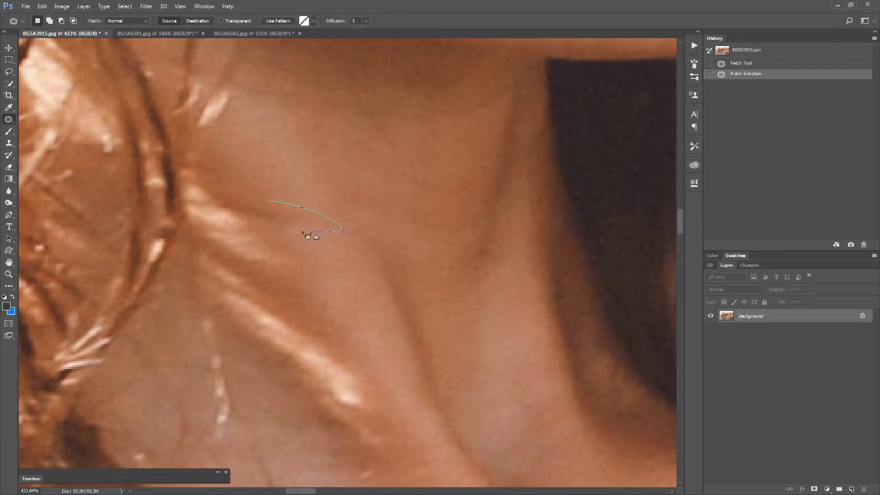
drag(220, 213, 219, 213)
drag(274, 222, 254, 190)
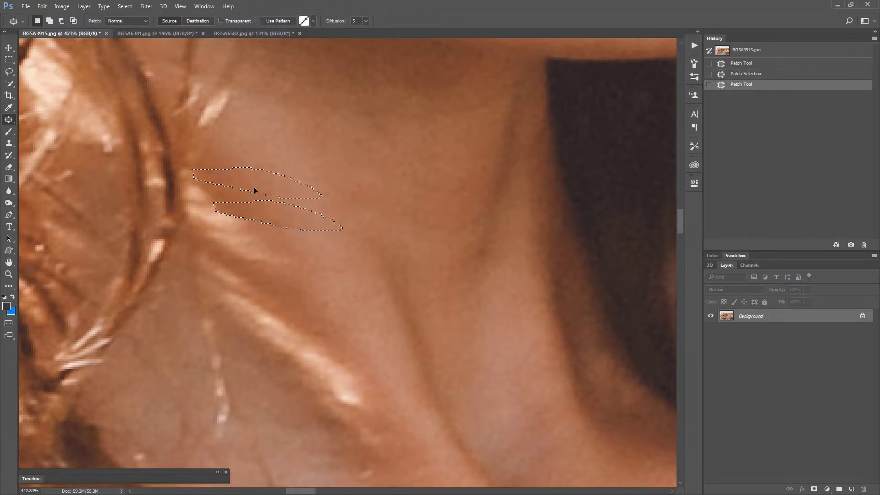
drag(254, 190, 255, 190)
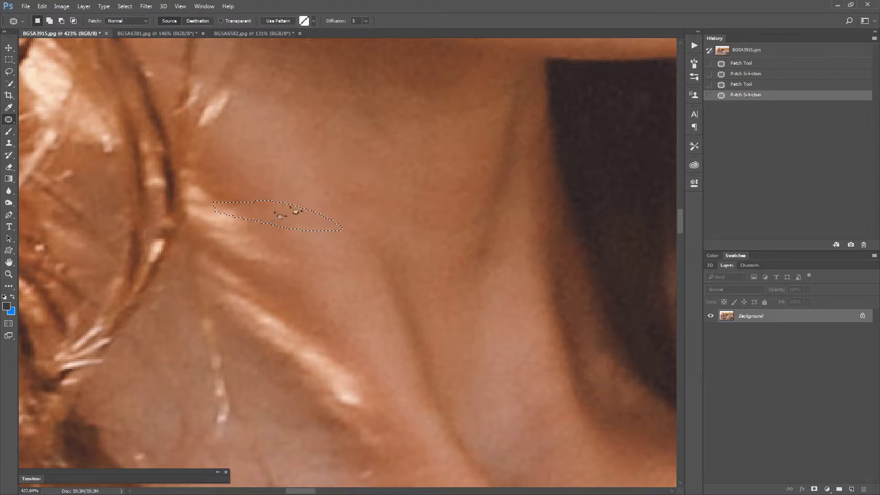
- Patch several more neck skin areas, undoing the last patch and deselecting
mouse_move(455, 146)
mouse_down()
mouse_move(416, 100)
mouse_move(504, 85)
mouse_up()
drag(459, 114, 453, 168)
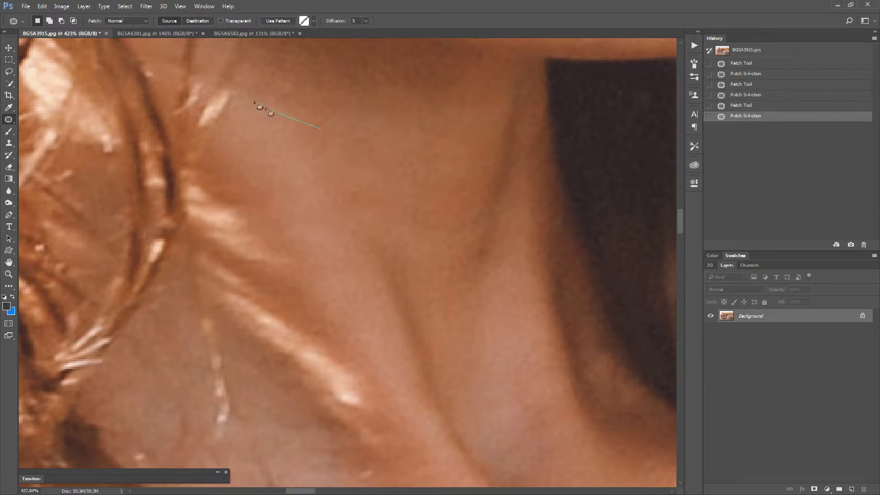
drag(256, 99, 255, 99)
mouse_move(344, 108)
mouse_down()
mouse_move(317, 115)
mouse_move(346, 158)
mouse_up()
mouse_move(475, 236)
mouse_down()
mouse_move(400, 236)
mouse_move(474, 248)
mouse_up()
drag(463, 216, 463, 185)
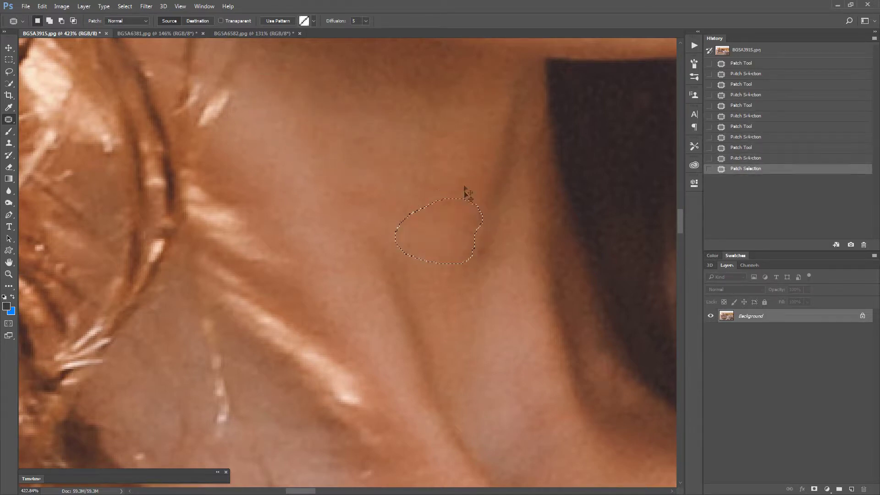
key(ctrl+z)
key(ctrl+z)
key(ctrl+z)
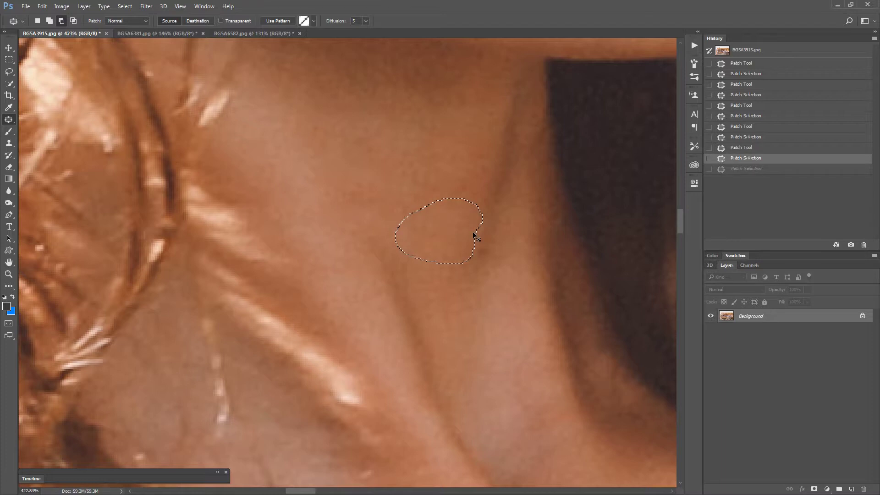
key(ctrl+d)
- Patch a run of small neck marks, deselecting after each repair
drag(469, 186, 449, 171)
drag(422, 206, 455, 262)
key(ctrl+d)
mouse_move(453, 215)
mouse_down()
mouse_move(457, 196)
mouse_move(451, 212)
mouse_up()
key(ctrl+d)
mouse_move(417, 206)
mouse_down()
mouse_move(393, 220)
mouse_move(393, 157)
mouse_move(409, 220)
mouse_up()
drag(380, 192, 359, 232)
key(ctrl+d)
- Patch further neck marks and a crease higher on the neck, deselecting each time
mouse_move(330, 275)
mouse_down()
mouse_move(298, 255)
mouse_move(279, 151)
mouse_move(437, 137)
mouse_move(403, 112)
mouse_move(344, 132)
mouse_move(379, 110)
mouse_up()
key(ctrl+d)
key(ctrl+d)
mouse_move(513, 117)
mouse_down()
mouse_move(500, 88)
mouse_move(458, 206)
mouse_up()
key(ctrl+d)
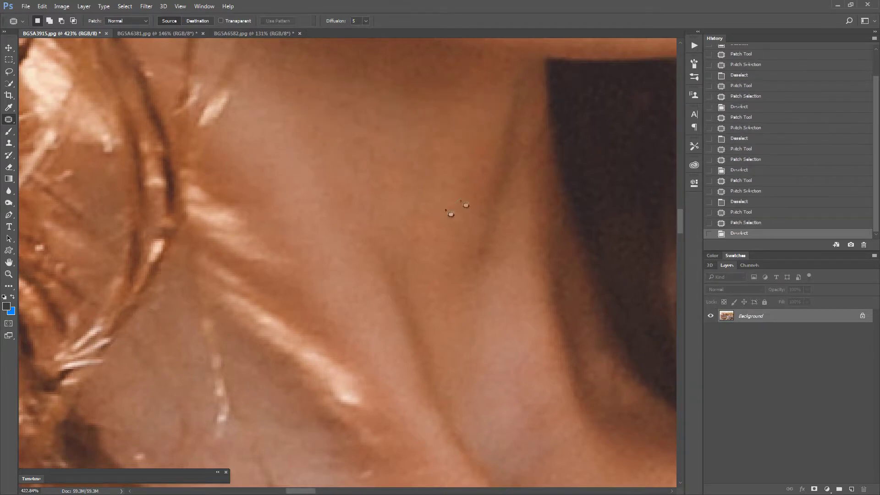
mouse_move(455, 137)
mouse_down()
mouse_move(458, 127)
mouse_move(475, 241)
mouse_move(407, 226)
mouse_move(449, 329)
mouse_move(443, 304)
mouse_move(375, 282)
mouse_move(442, 293)
mouse_up()
key(ctrl+d)
key(ctrl+d)
mouse_move(445, 244)
mouse_down()
mouse_move(402, 194)
mouse_move(440, 247)
mouse_move(293, 331)
mouse_up()
key(ctrl+d)
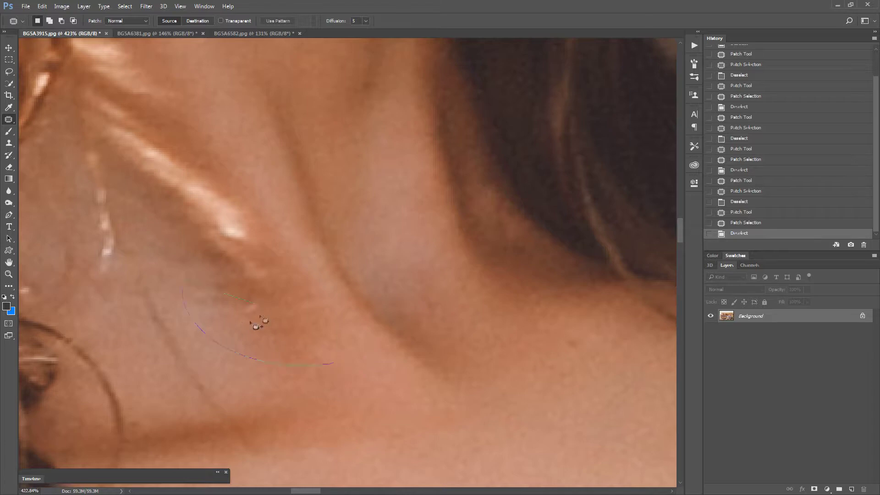
- Move the view below the hairline and undo a misplaced patch outline
scroll(330, 319, up, 3)
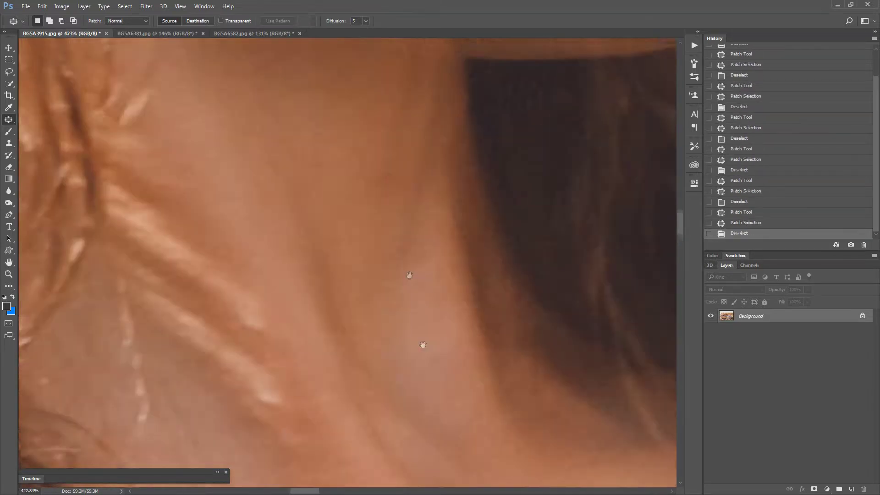
scroll(413, 275, right, 3)
mouse_move(425, 316)
mouse_down()
mouse_move(359, 292)
mouse_move(461, 383)
mouse_move(444, 365)
mouse_up()
key(h)
key(ctrl+alt+z)
key(ctrl+alt+z)
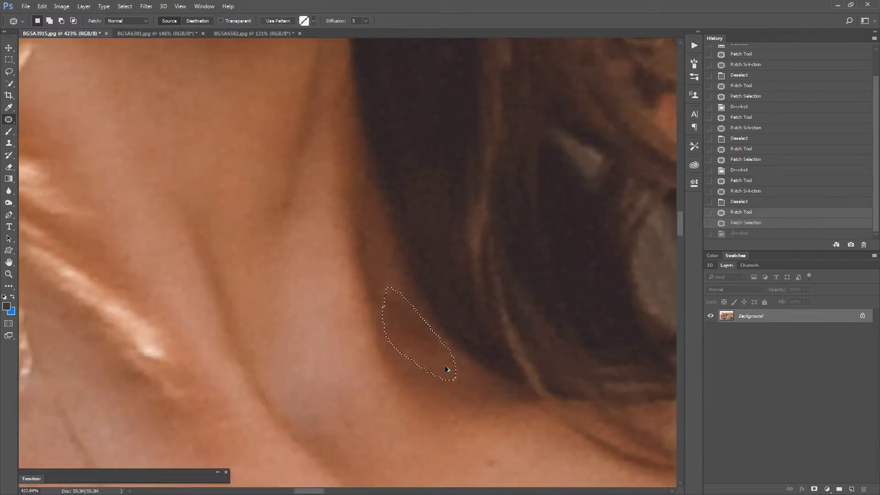
key(ctrl+d)
- Patch the teardrop area and two more marks below the hairline with clean neck skin
mouse_move(433, 334)
mouse_down()
mouse_move(394, 350)
mouse_move(382, 269)
mouse_move(416, 314)
mouse_up()
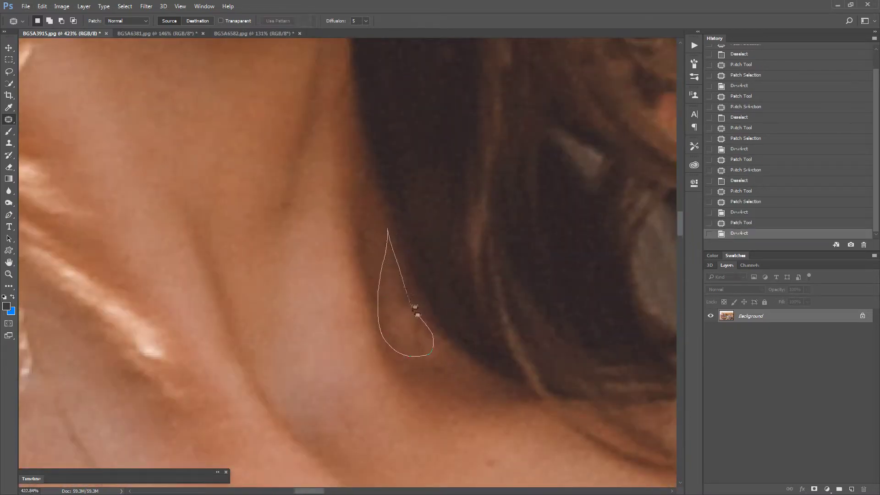
drag(388, 287, 339, 163)
key(ctrl+d)
mouse_move(409, 318)
mouse_down()
mouse_move(448, 368)
mouse_move(408, 319)
mouse_up()
drag(413, 339, 471, 383)
key(ctrl+d)
mouse_move(415, 320)
mouse_down()
mouse_move(422, 356)
mouse_move(410, 323)
mouse_up()
drag(415, 335, 381, 256)
key(ctrl+d)
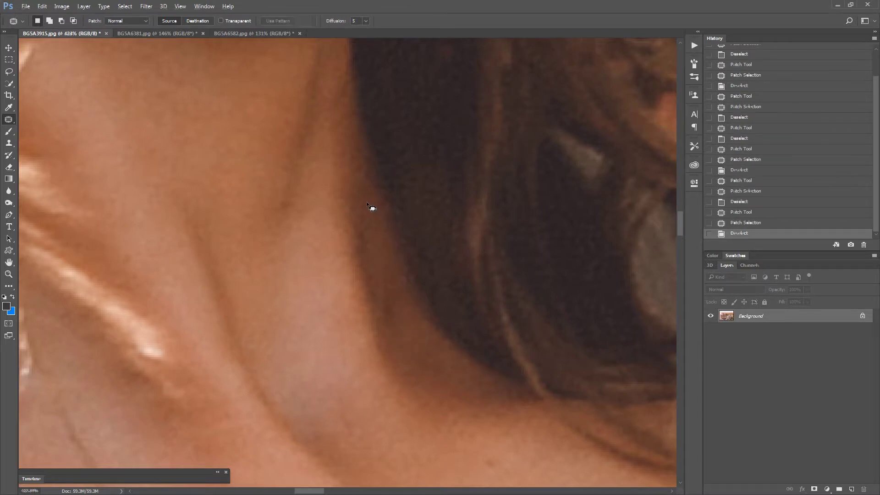
- Patch the wrist crease and the lower wrist mark smooth
scroll(373, 206, down, 5)
scroll(403, 277, up, 4)
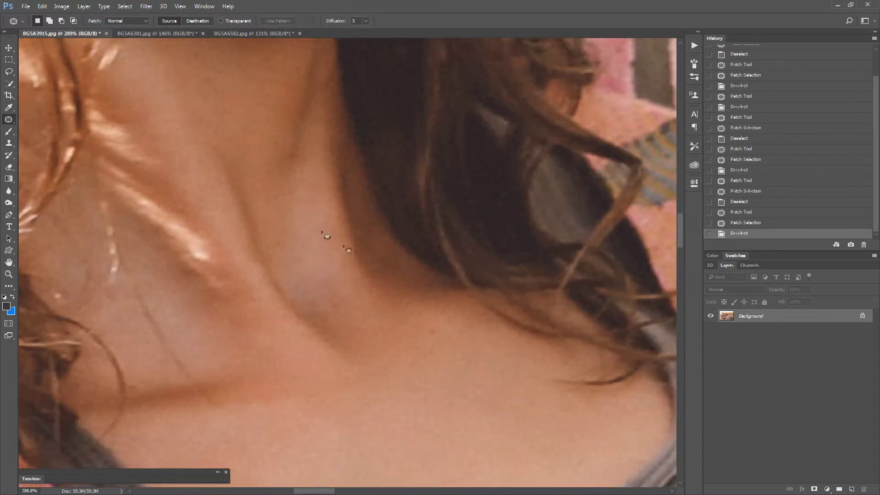
drag(324, 231, 480, 344)
scroll(480, 345, down, 3)
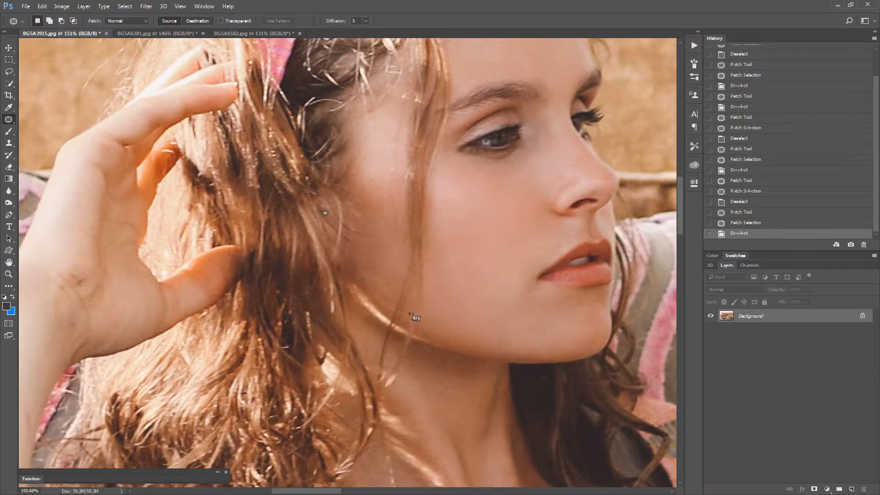
scroll(221, 309, up, 5)
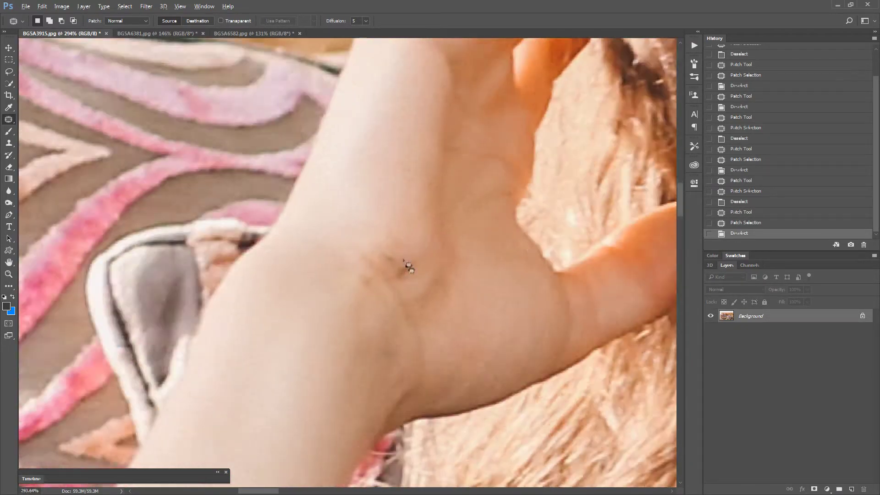
mouse_move(434, 249)
mouse_down()
mouse_move(421, 302)
mouse_move(353, 257)
mouse_up()
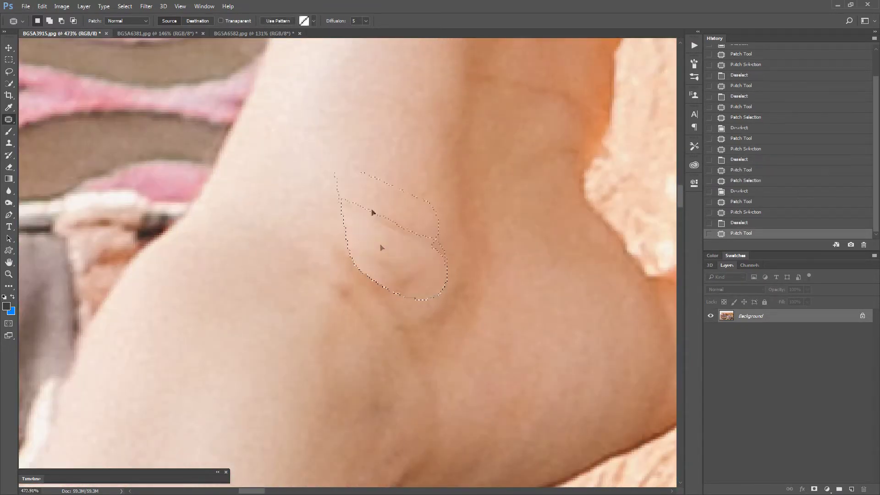
drag(376, 229, 385, 334)
key(ctrl+d)
drag(317, 248, 339, 302)
mouse_move(407, 401)
mouse_down()
mouse_move(410, 431)
mouse_move(386, 354)
mouse_move(461, 423)
mouse_up()
key(ctrl+d)
- Try outlining several marks along the arm's edge, cancelling each, then clear the selection
scroll(461, 423, down, 5)
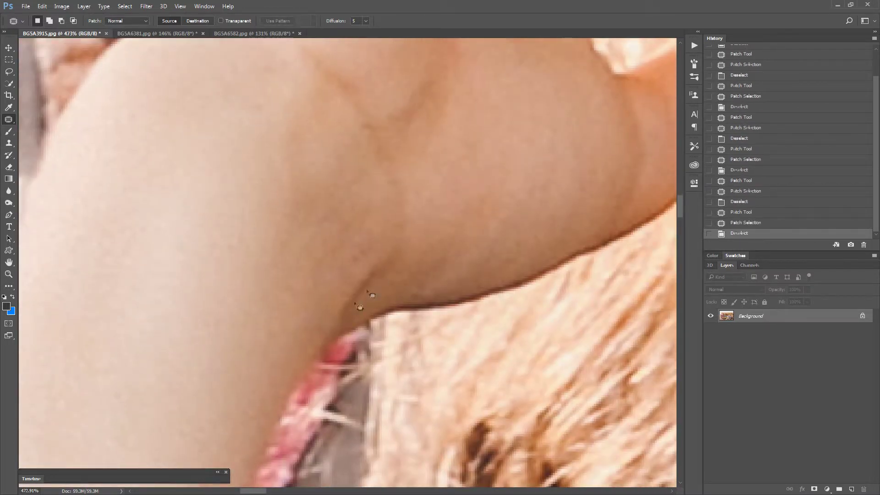
drag(360, 307, 389, 242)
key(Escape)
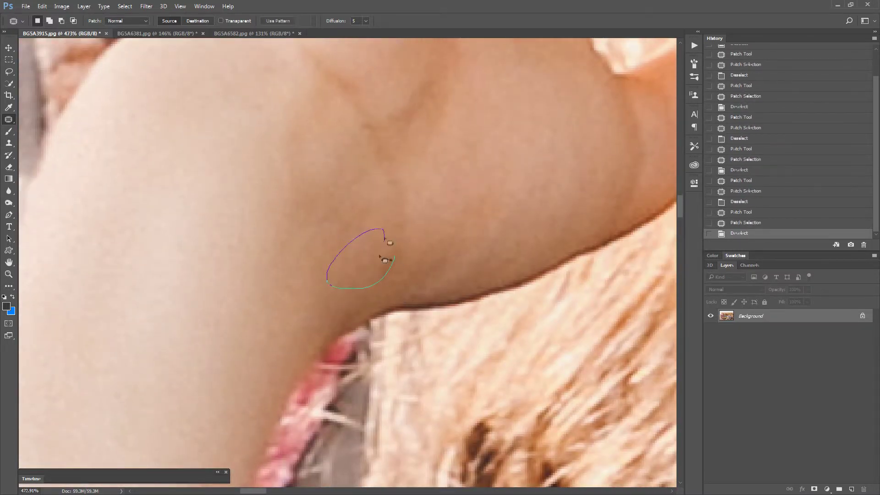
key(Escape)
drag(310, 351, 284, 304)
key(Escape)
mouse_move(324, 196)
mouse_down()
mouse_move(255, 308)
mouse_move(298, 143)
mouse_up()
key(Escape)
drag(328, 118, 339, 141)
key(Escape)
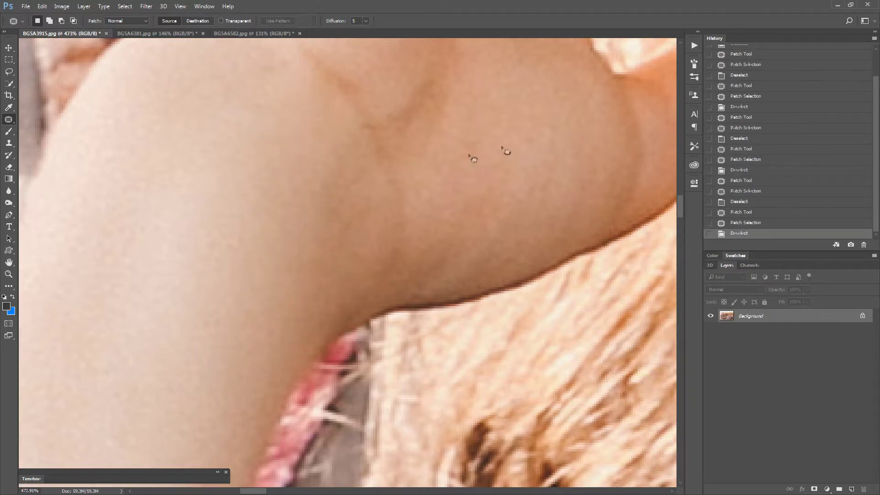
mouse_move(499, 148)
mouse_down()
mouse_move(347, 249)
mouse_move(413, 329)
mouse_move(338, 274)
mouse_move(373, 443)
mouse_move(255, 196)
mouse_move(347, 295)
mouse_move(321, 328)
mouse_move(312, 326)
mouse_move(331, 300)
mouse_move(316, 325)
mouse_up()
key(ctrl+d)
scroll(320, 328, down, 4)
- Clear the wrist selection and bring the face and chest back into view
key(ctrl+d)
scroll(424, 306, down, 3)
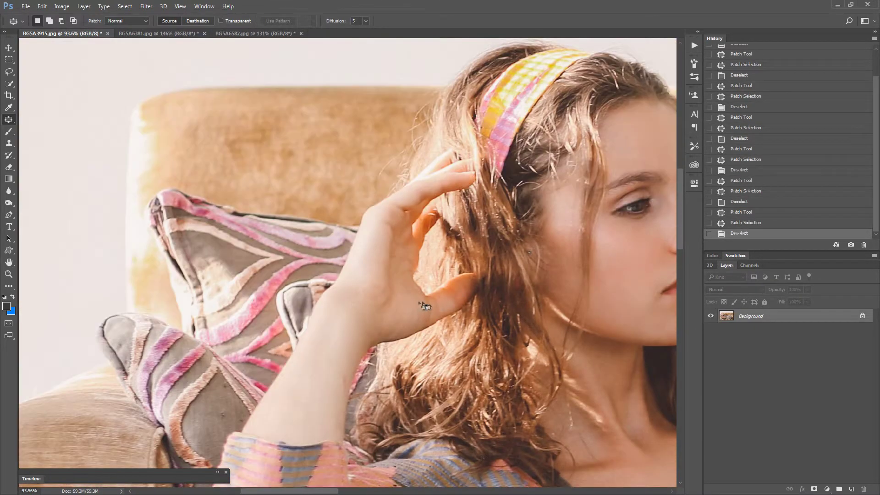
scroll(459, 311, down, 2)
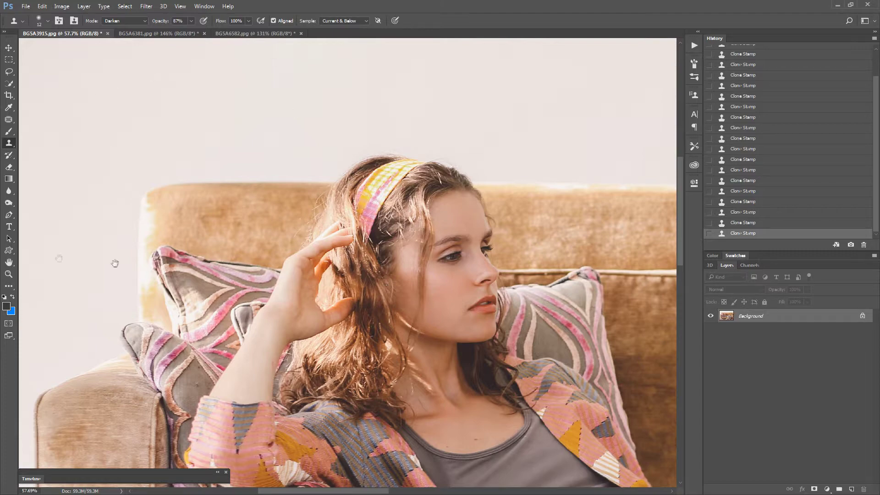
drag(114, 263, 259, 173)
scroll(383, 170, up, 2)
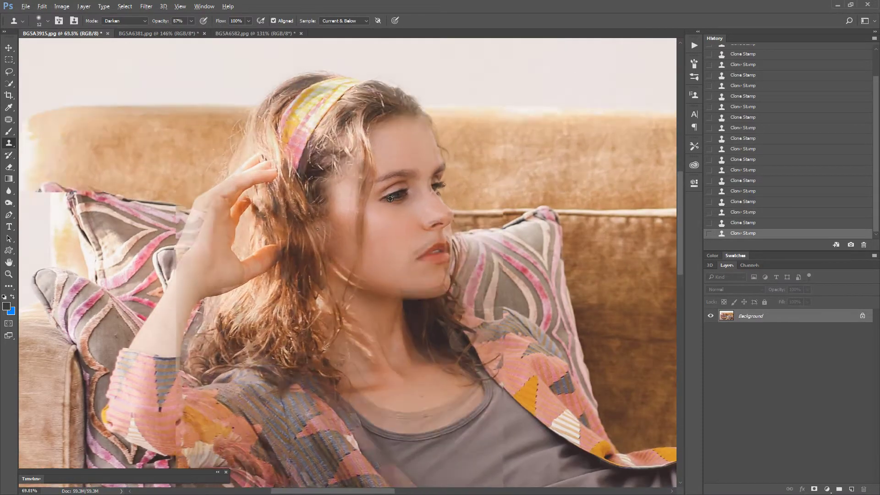
mouse_move(384, 170)
mouse_down()
mouse_move(415, 138)
mouse_move(486, 266)
mouse_up()
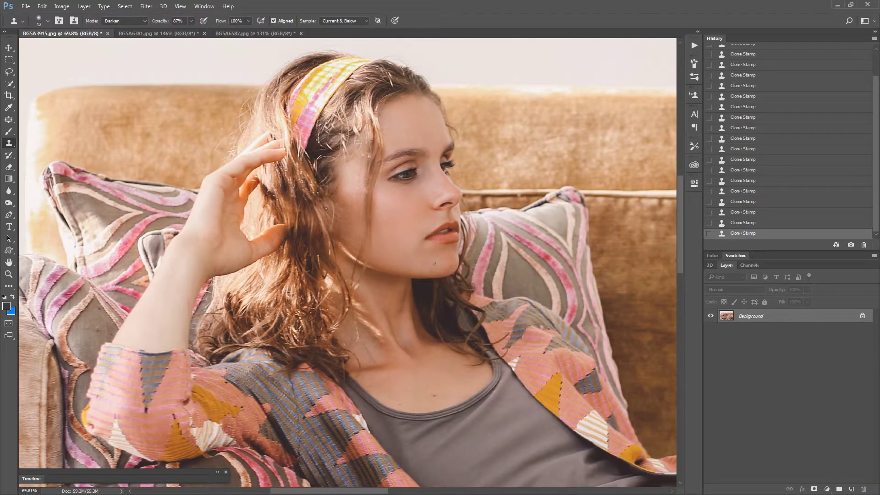
scroll(455, 168, up, 7)
drag(475, 308, 438, 204)
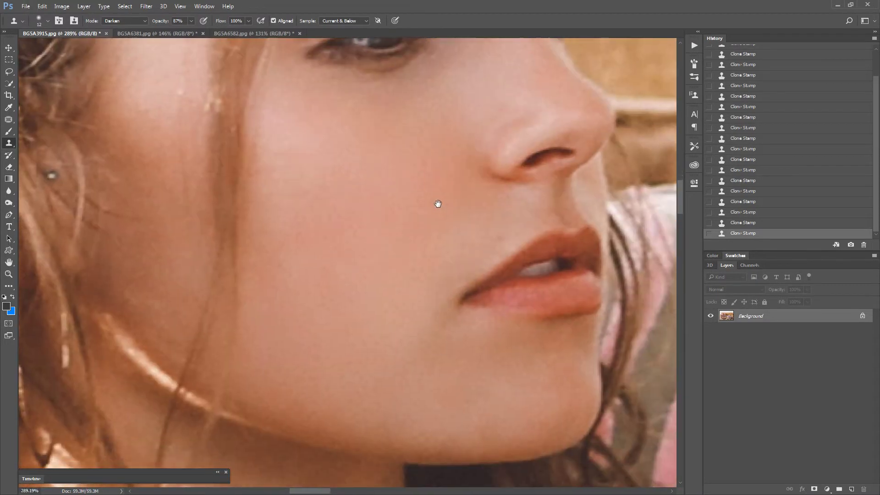
- Patch the blemish on the chin below the lips and deselect
key(j)
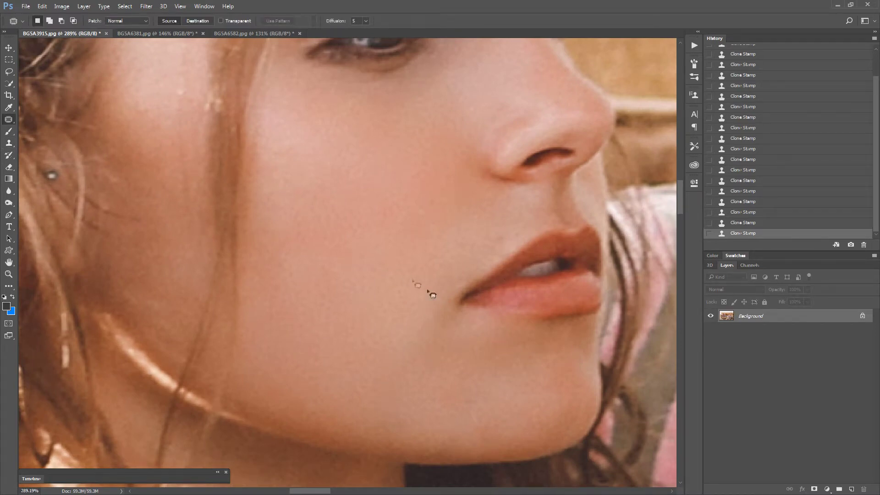
drag(284, 191, 506, 324)
mouse_move(424, 403)
mouse_down()
mouse_move(438, 434)
mouse_move(432, 418)
mouse_up()
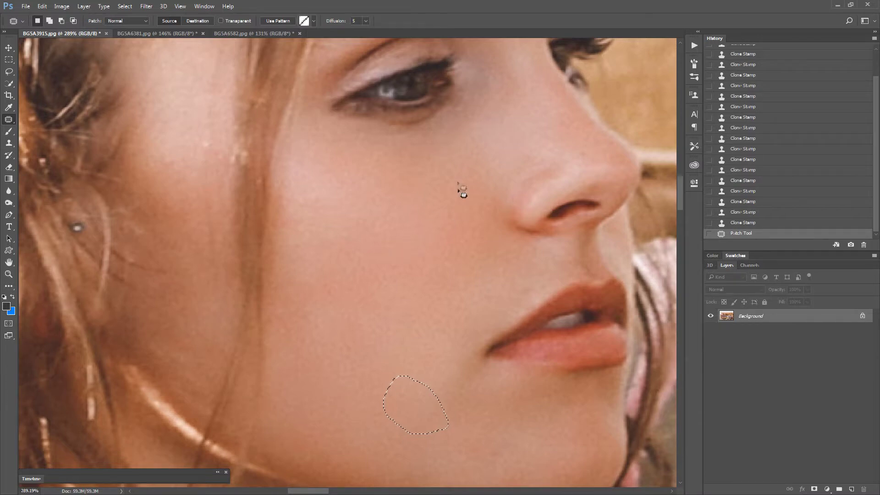
key(ctrl+d)
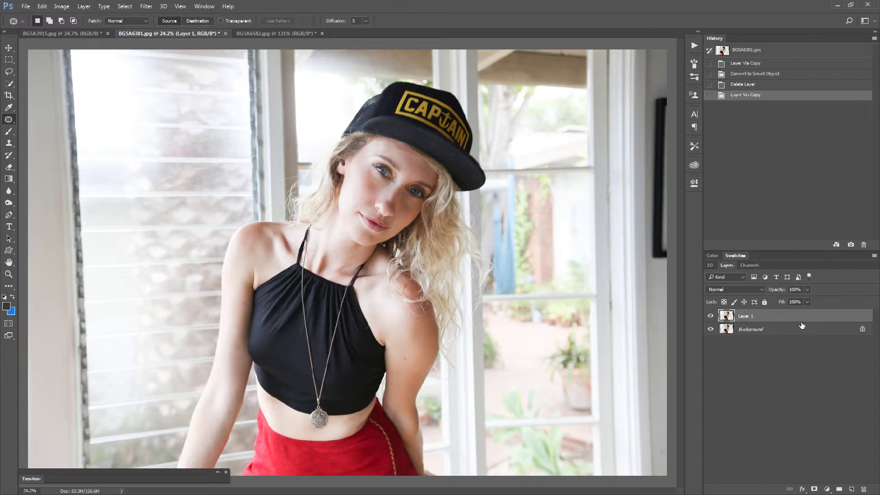
- Convert Layer 1 of BGSA6381.jpg to a Smart Object from its context menu
right_click(789, 317)
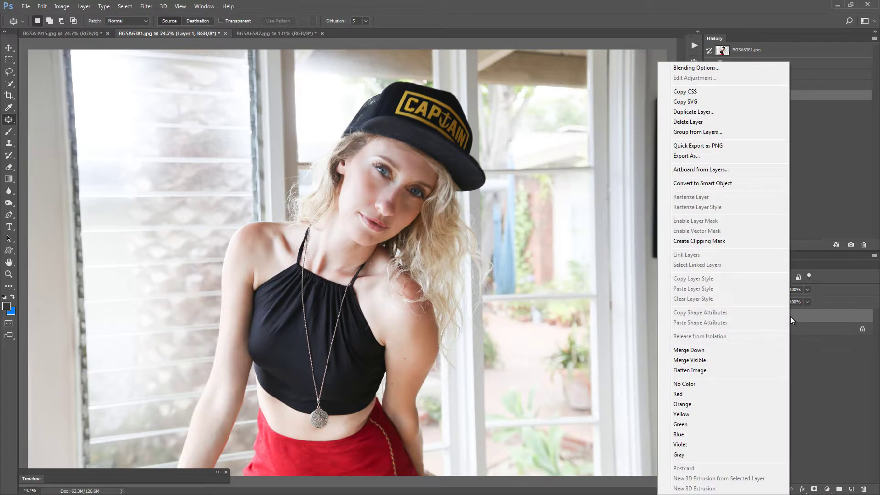
click(715, 183)
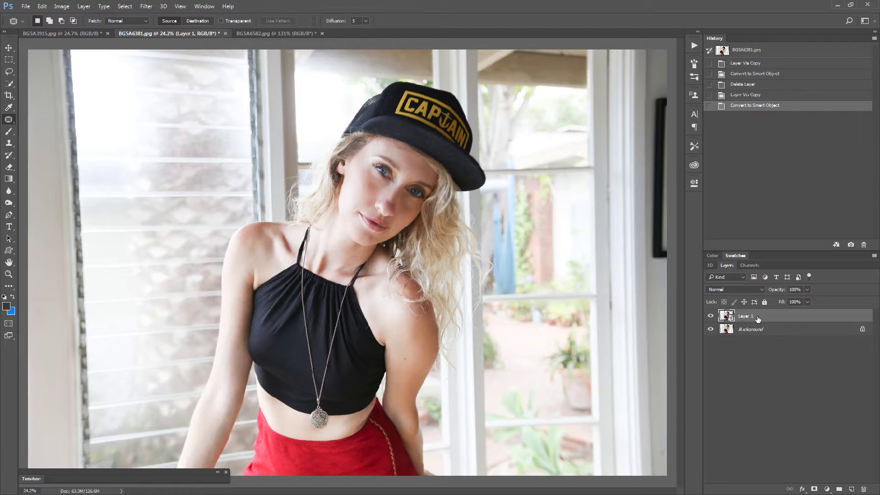
- Apply Levels with black input 50 and midtones 0.61 as a smart filter, then add empty Layer 2
drag(758, 319, 760, 310)
key(ctrl+l)
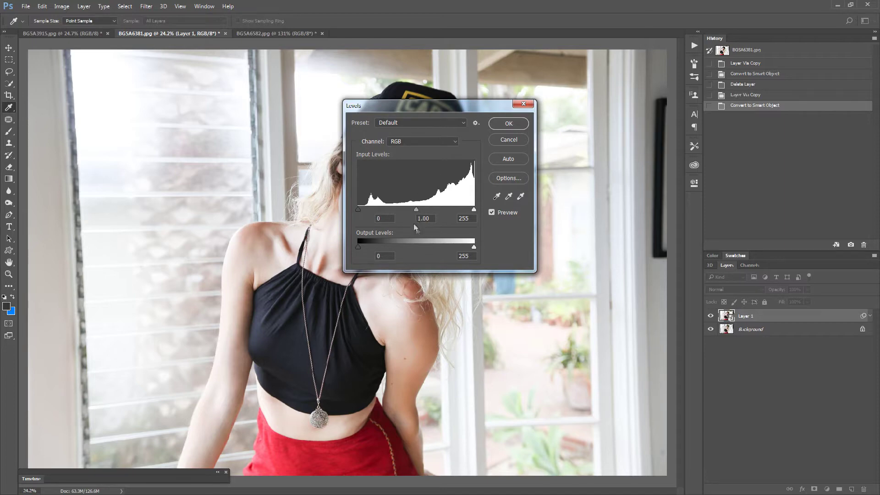
drag(444, 106, 601, 100)
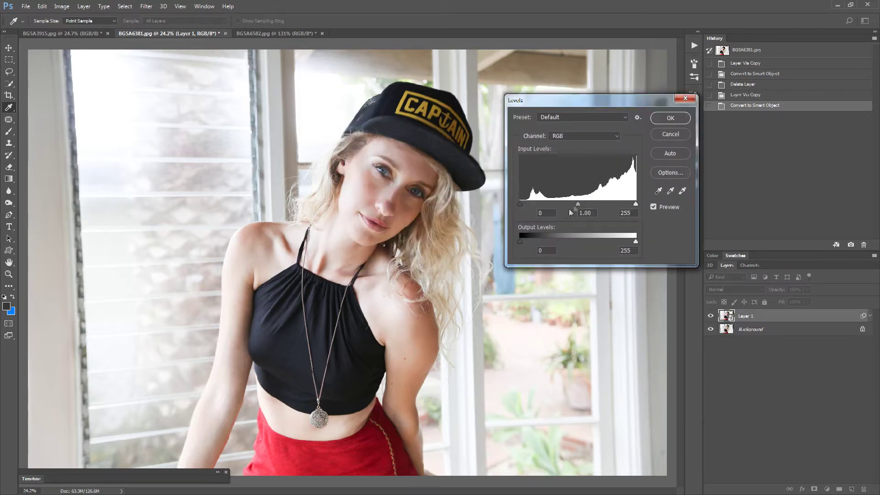
drag(578, 203, 595, 204)
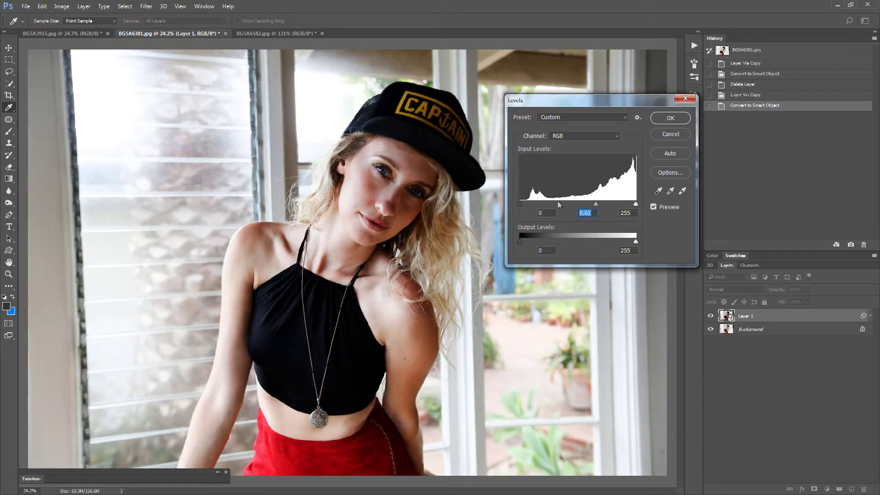
drag(520, 205, 542, 205)
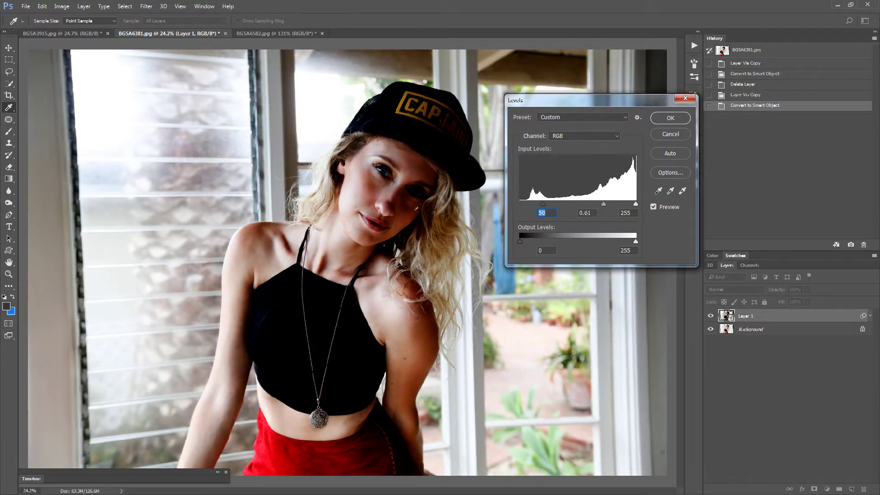
click(673, 118)
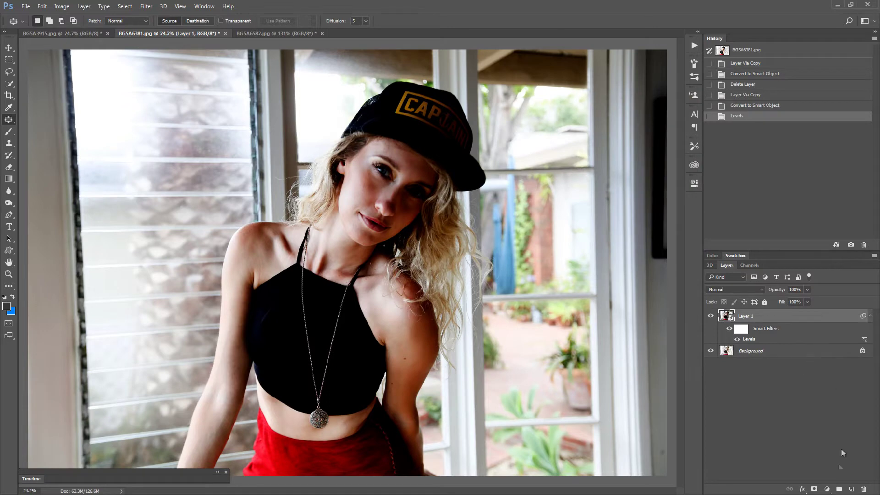
click(850, 489)
- Paint dark brush scribbles over the left window on Layer 2
key(b)
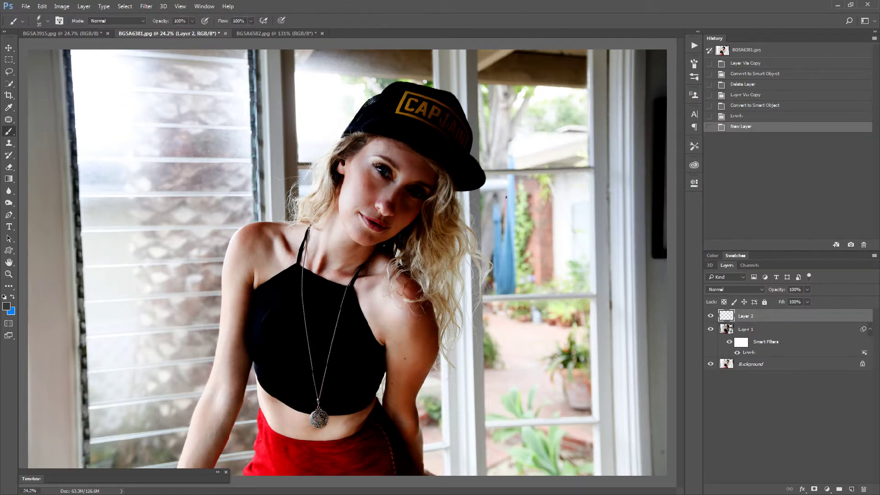
drag(163, 107, 116, 161)
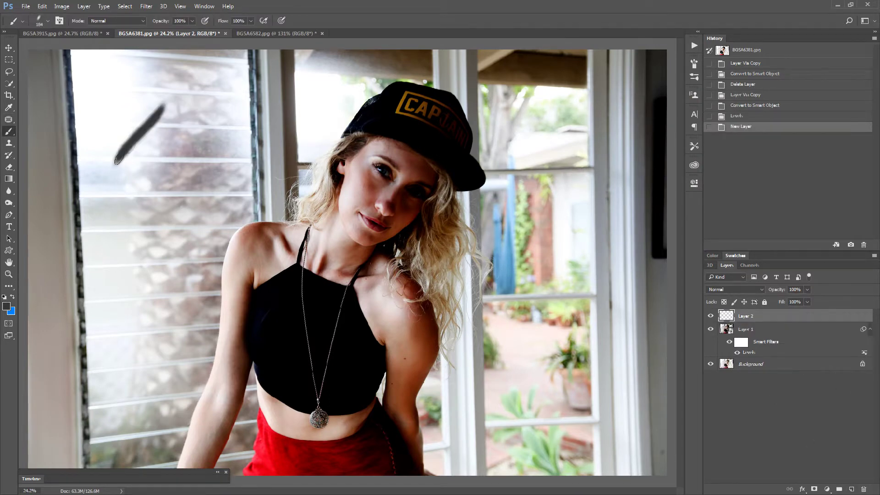
drag(164, 127, 113, 202)
mouse_move(174, 162)
mouse_down()
mouse_move(114, 215)
mouse_move(138, 270)
mouse_move(110, 297)
mouse_up()
drag(126, 340, 105, 403)
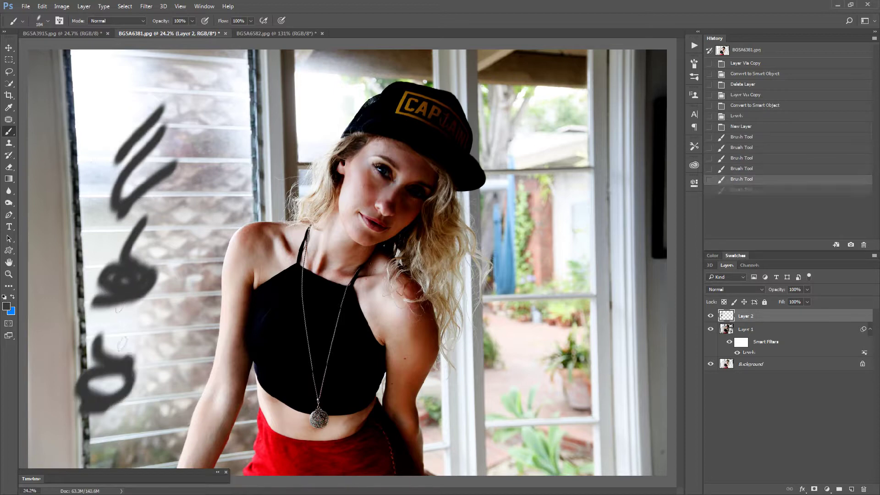
mouse_move(117, 265)
mouse_down()
mouse_move(100, 96)
mouse_move(153, 120)
mouse_up()
drag(169, 211, 132, 266)
drag(192, 271, 124, 321)
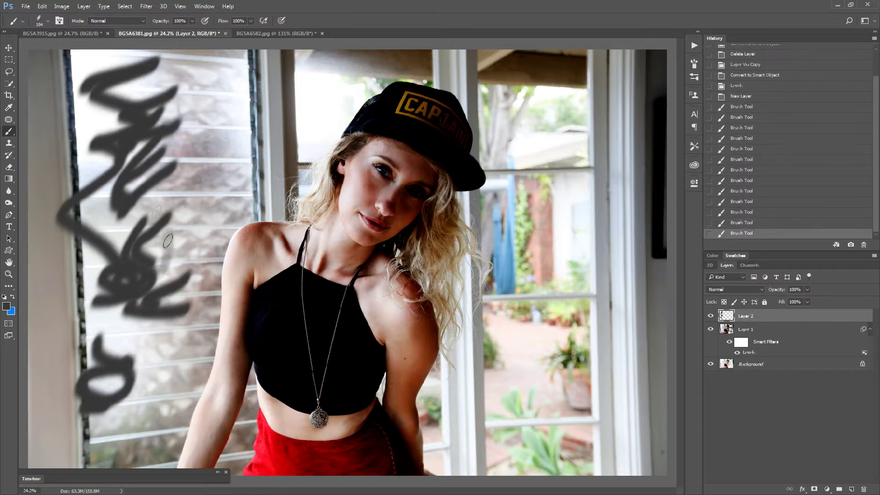
drag(165, 175, 160, 279)
mouse_move(138, 197)
mouse_down()
mouse_move(154, 282)
mouse_move(161, 145)
mouse_move(183, 270)
mouse_move(227, 275)
mouse_up()
- Step through the Brush Tool history states, ending back at the first stroke
scroll(828, 177, up, 2)
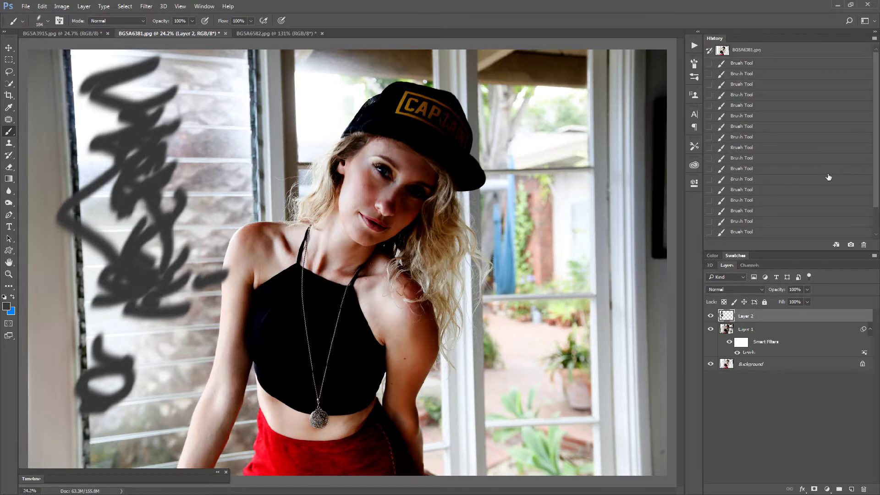
click(784, 63)
scroll(781, 178, down, 2)
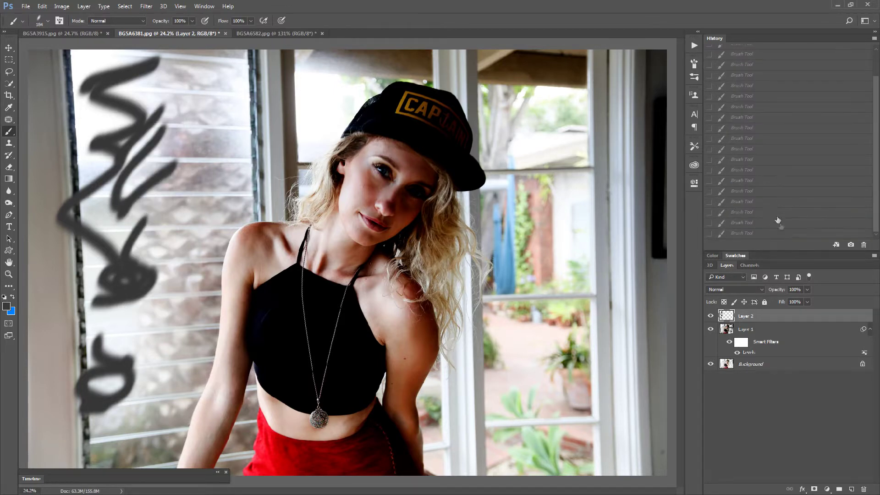
click(783, 233)
scroll(788, 183, up, 2)
click(782, 73)
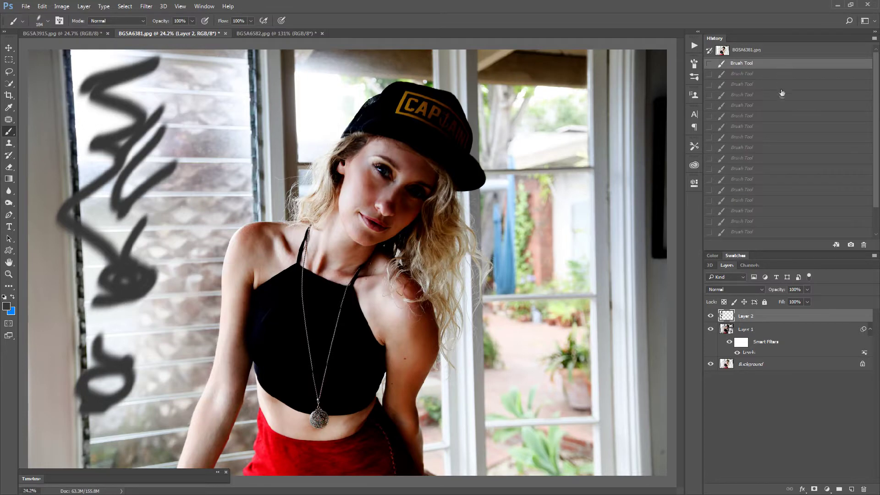
scroll(781, 133, down, 2)
click(765, 234)
scroll(765, 192, up, 2)
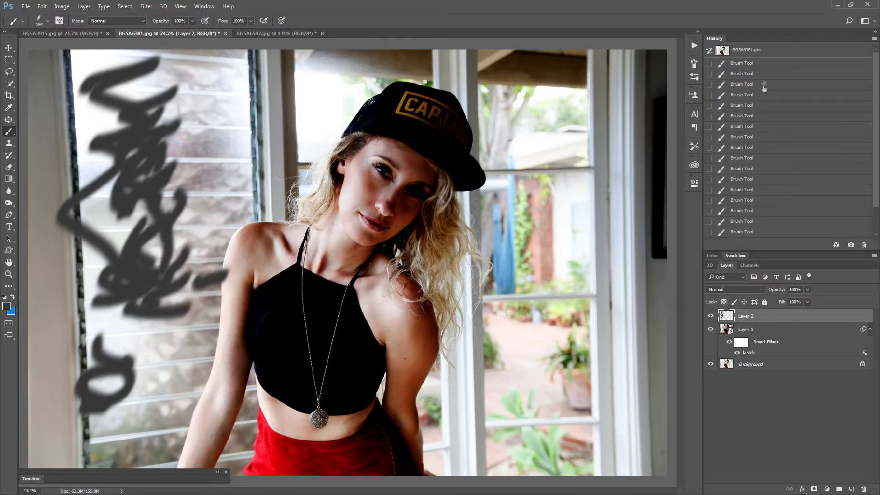
click(762, 63)
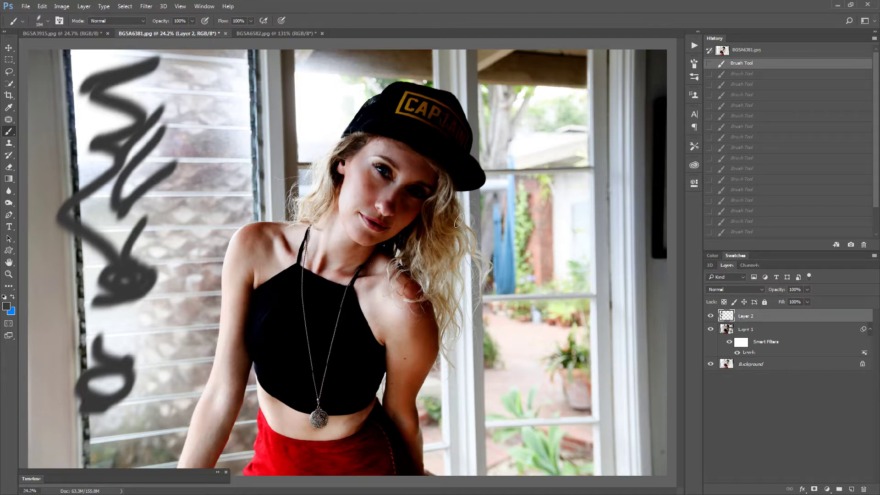
- Re-edit the Levels smart filter, raising the midtones from 0.61 to about 2.19
double_click(766, 353)
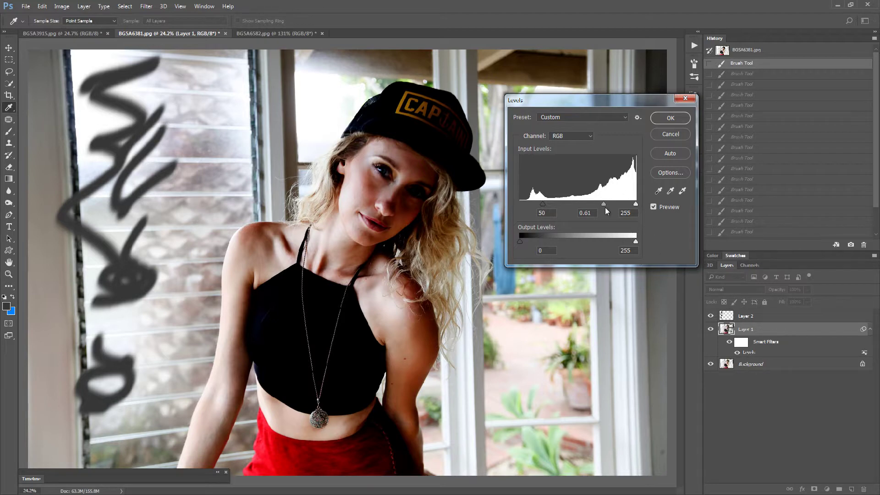
double_click(591, 212)
drag(603, 205, 563, 202)
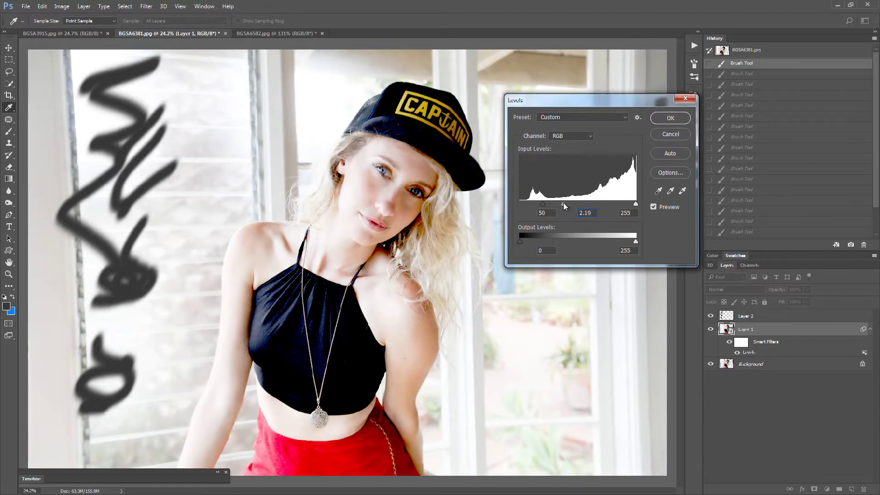
click(673, 119)
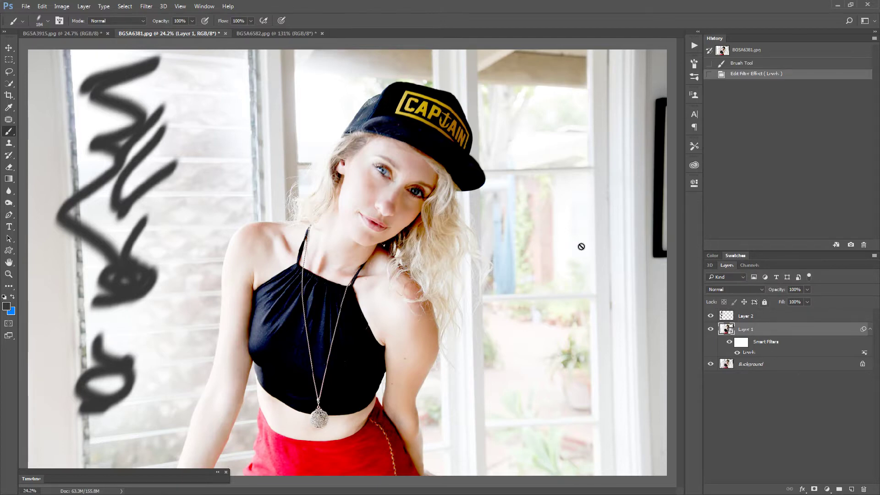
- Open Color Balance with Ctrl+B, move its window aside, then cancel it
key(ctrl+b)
drag(476, 121, 649, 125)
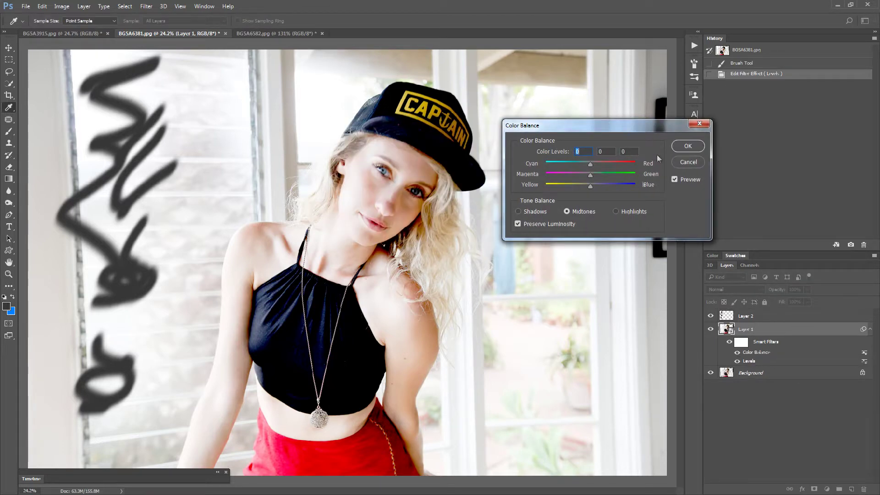
click(676, 161)
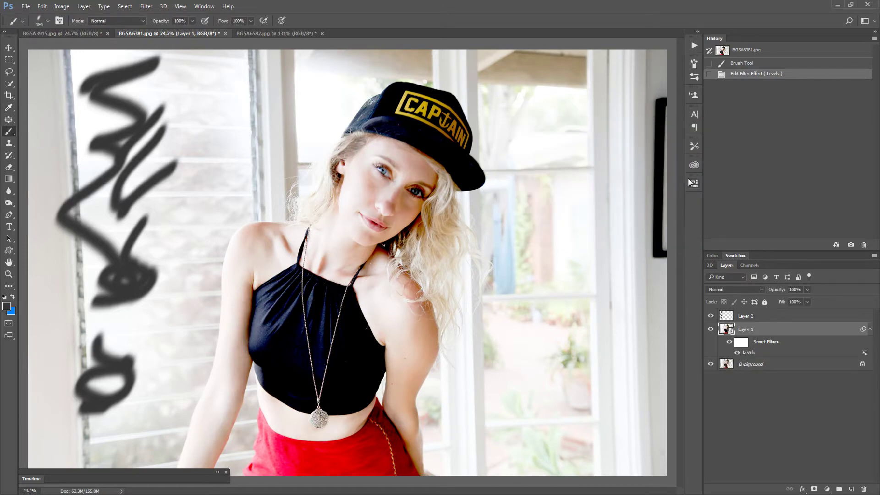
- In a new Curves adjustment, reshape the Red channel's top and black endpoints
key(ctrl+m)
drag(457, 92, 697, 95)
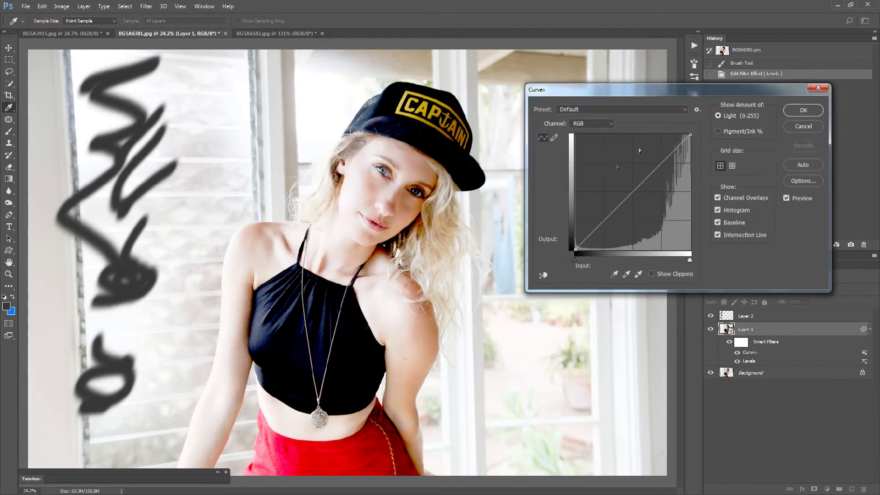
click(603, 125)
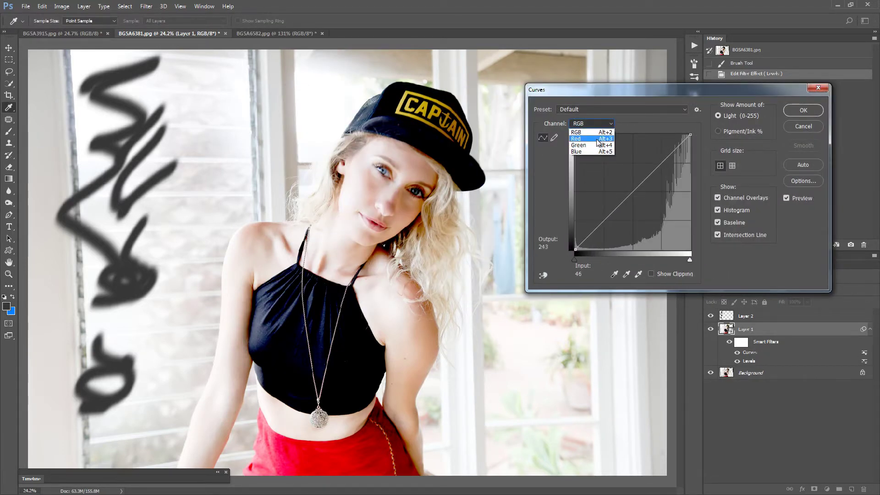
click(594, 138)
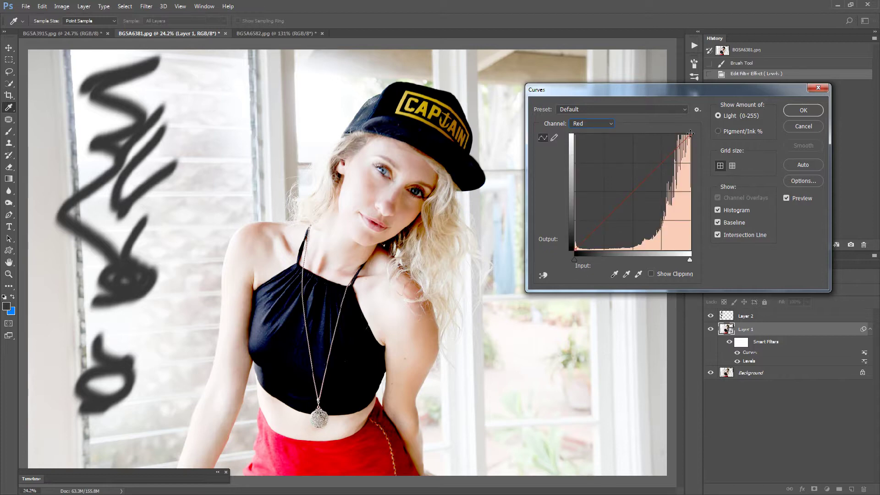
mouse_move(690, 133)
mouse_down()
mouse_move(696, 150)
mouse_move(676, 135)
mouse_up()
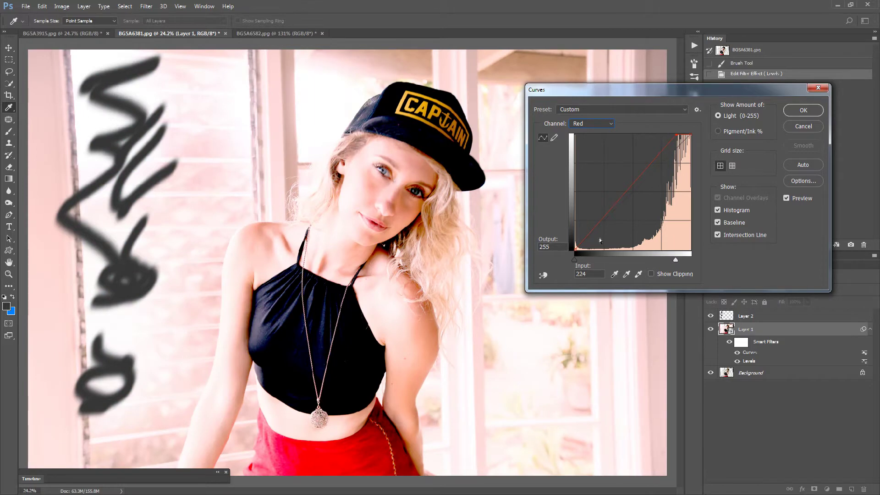
drag(574, 247, 592, 248)
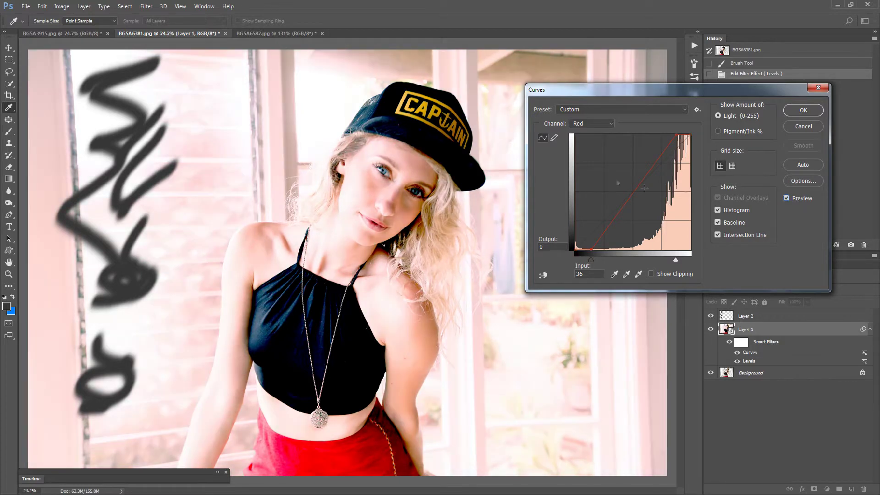
- Add RGB highlight and shadow points, lift the black output to 25, and apply
click(602, 135)
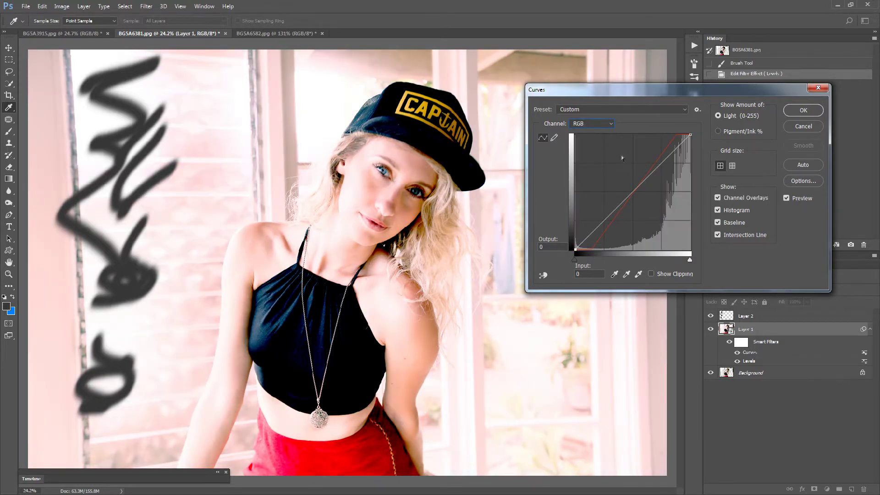
click(670, 152)
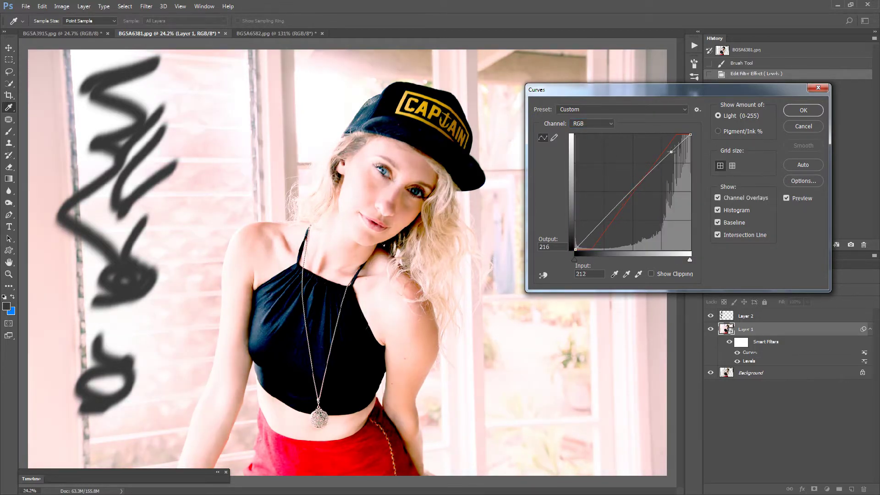
drag(690, 134, 690, 143)
click(591, 231)
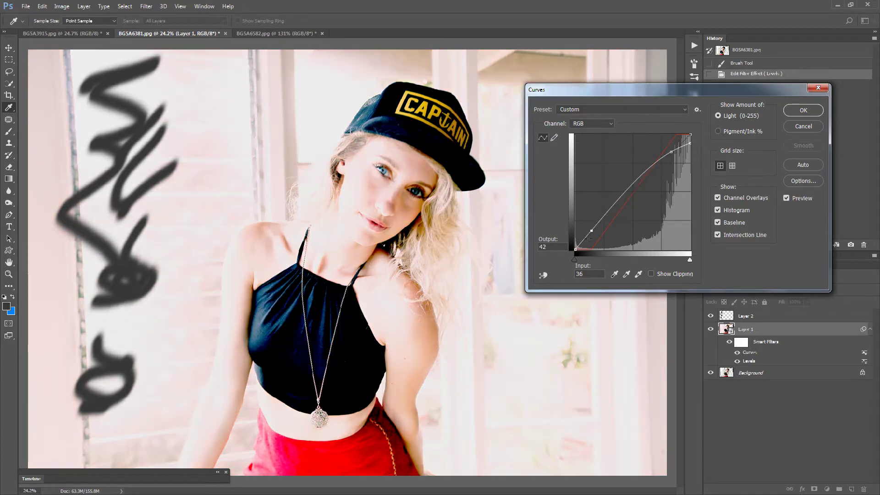
drag(575, 249, 575, 238)
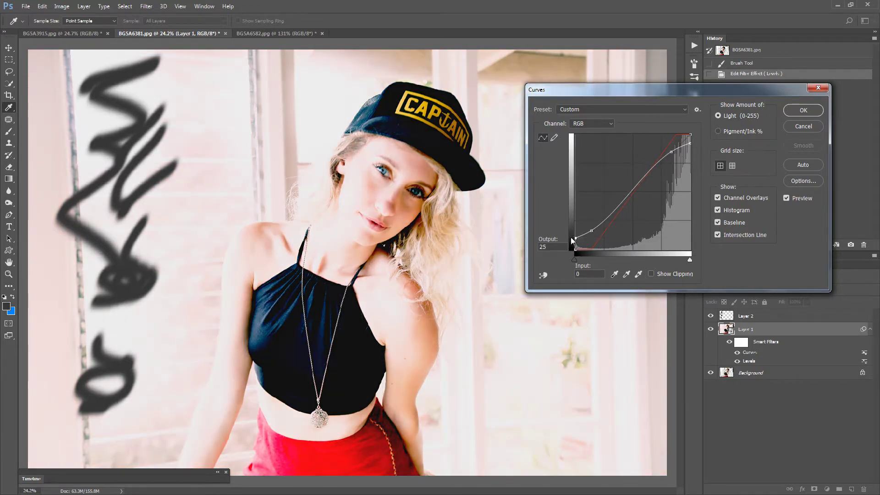
click(800, 111)
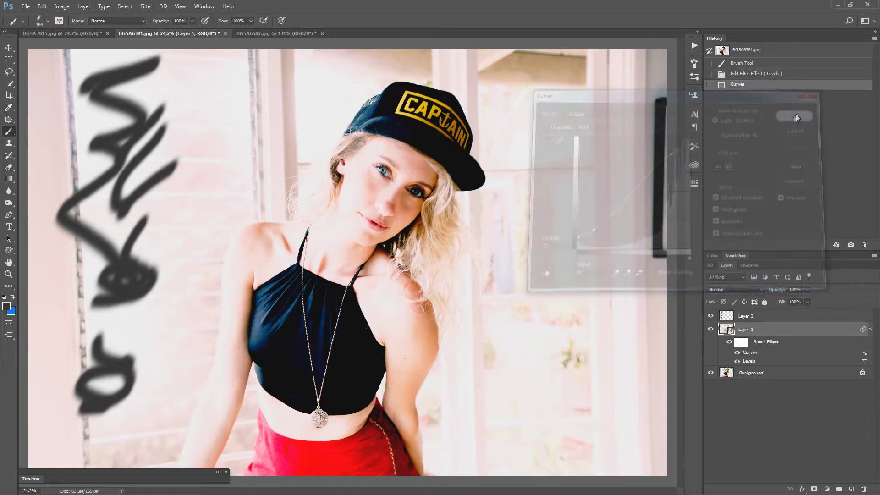
click(820, 316)
drag(254, 190, 220, 234)
drag(77, 215, 195, 192)
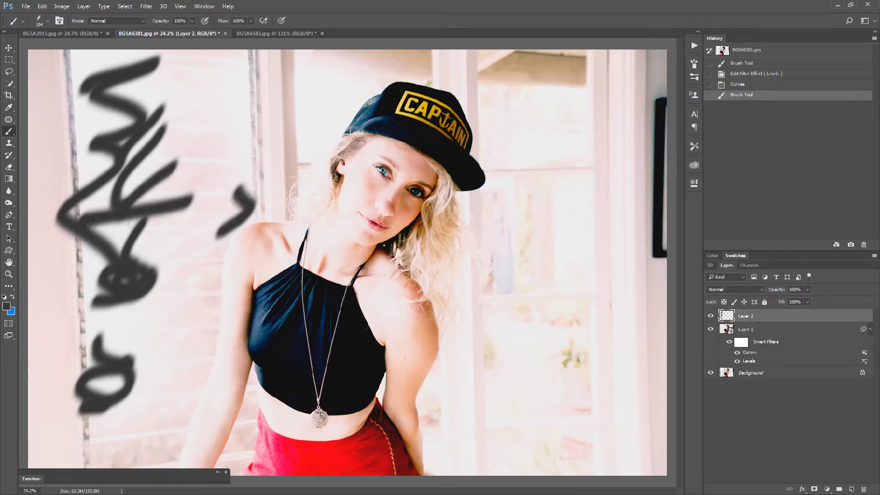
drag(60, 124, 211, 101)
drag(137, 179, 197, 138)
mouse_move(82, 188)
mouse_down()
mouse_move(96, 152)
mouse_move(116, 154)
mouse_up()
drag(82, 238, 46, 316)
drag(87, 325, 42, 403)
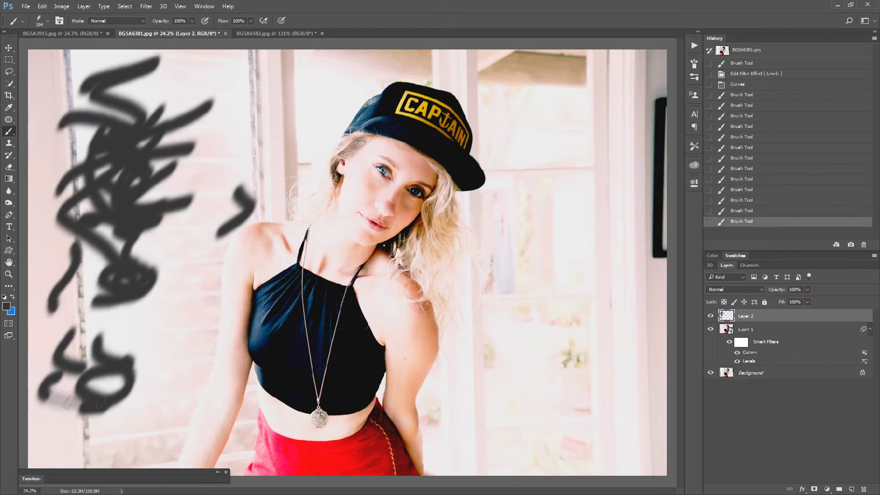
drag(46, 371, 83, 412)
drag(133, 247, 211, 202)
drag(169, 252, 201, 227)
drag(137, 126, 165, 98)
drag(87, 213, 108, 188)
drag(115, 261, 154, 222)
drag(190, 280, 46, 381)
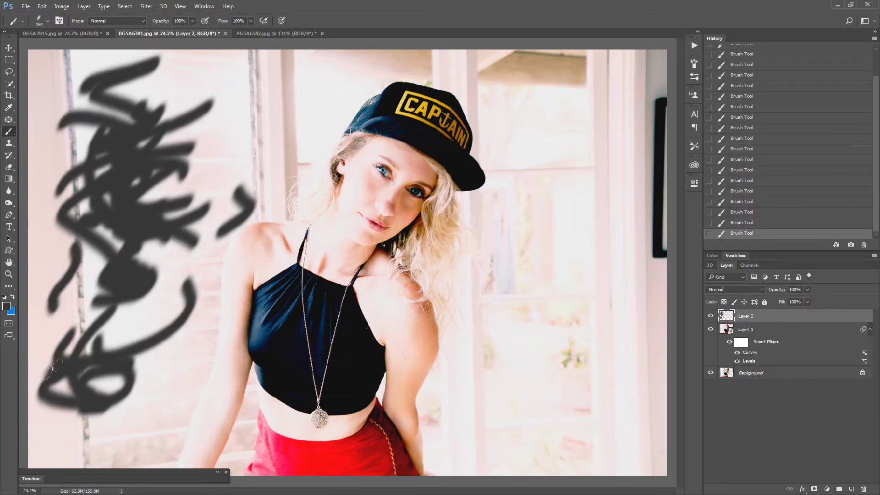
mouse_move(66, 339)
mouse_down()
mouse_move(116, 291)
mouse_move(172, 280)
mouse_up()
scroll(755, 150, up, 3)
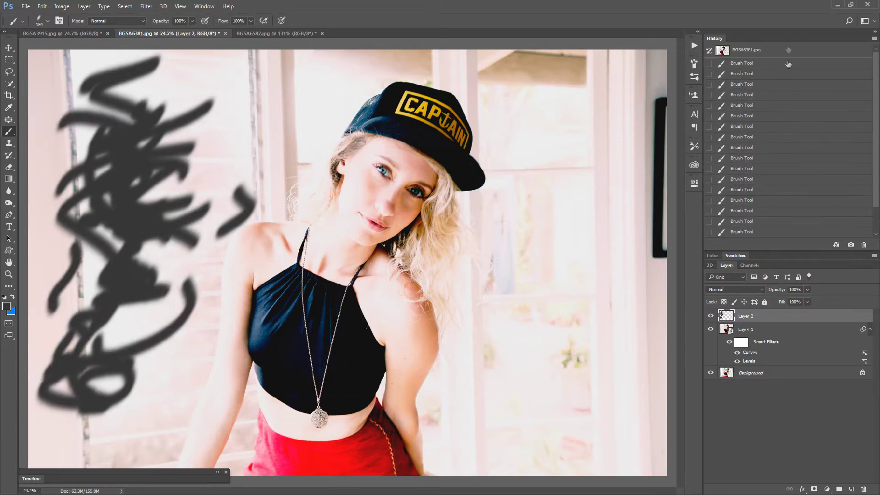
click(777, 65)
scroll(784, 137, down, 3)
click(773, 235)
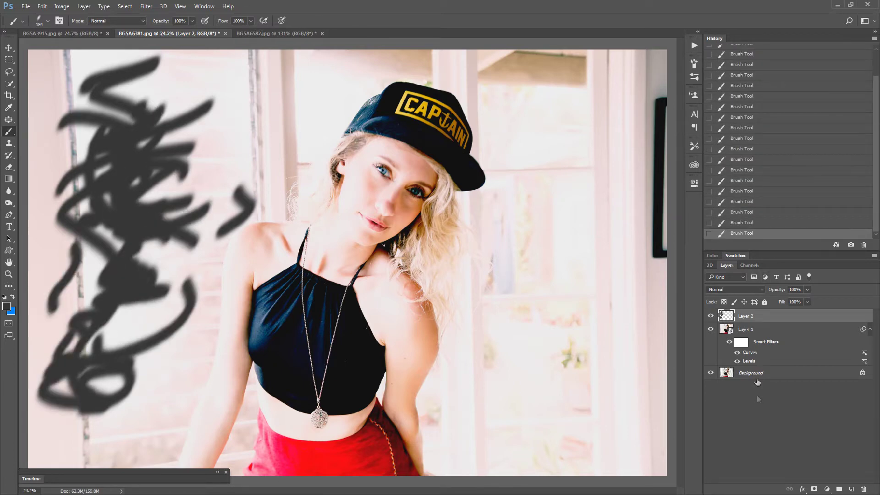
- Move the Curves filter's shadow point to input 52, output 25 for deeper darks
double_click(766, 354)
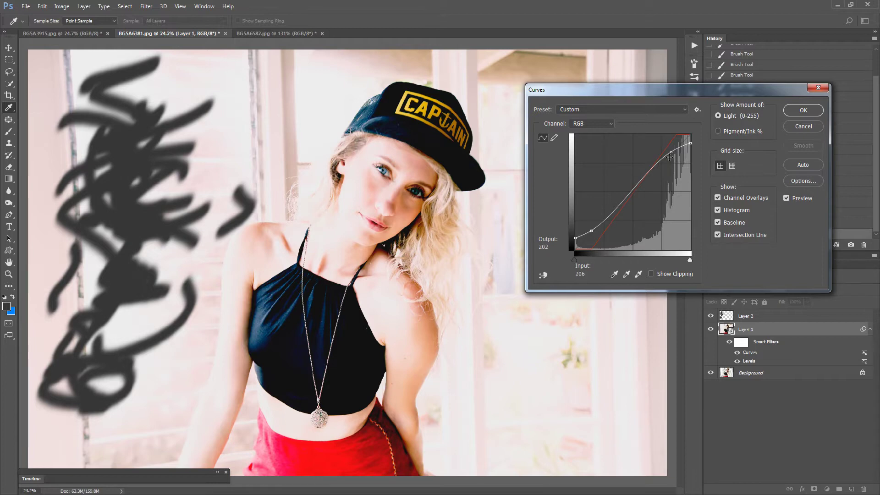
click(575, 238)
drag(591, 231, 599, 239)
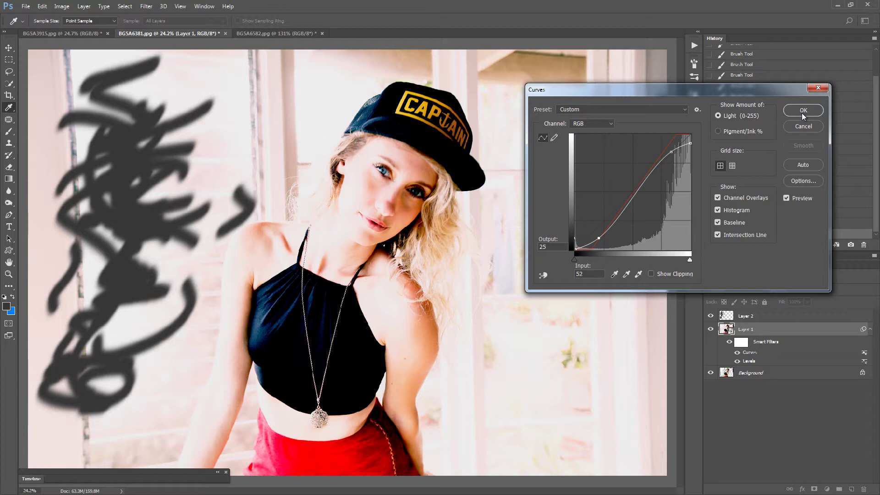
click(803, 110)
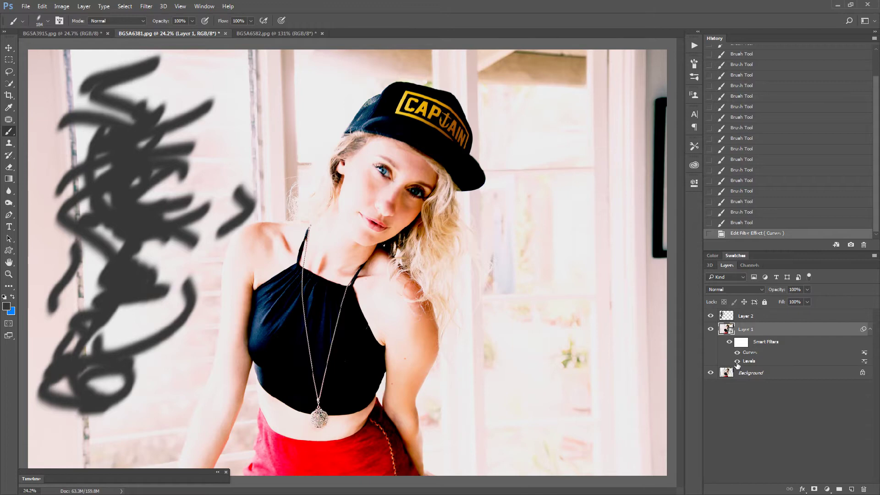
- Toggle the Levels and Curves smart filters off and on to compare, leaving both on
click(737, 362)
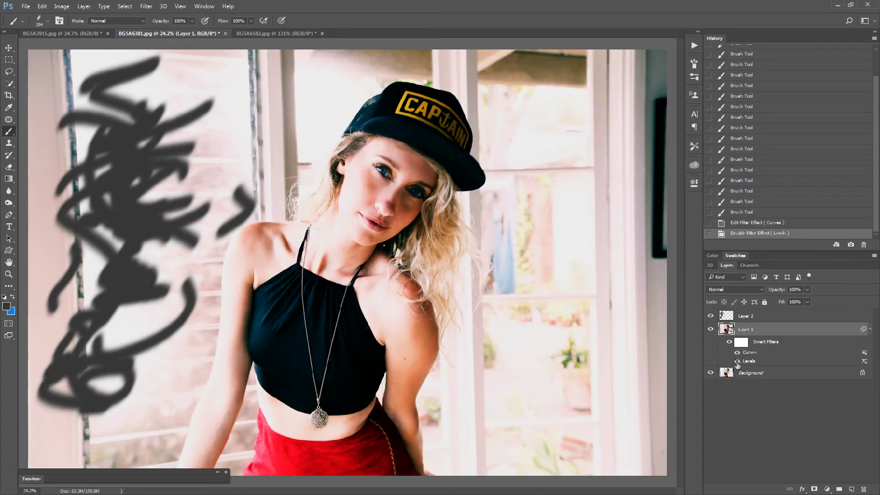
click(737, 361)
click(737, 352)
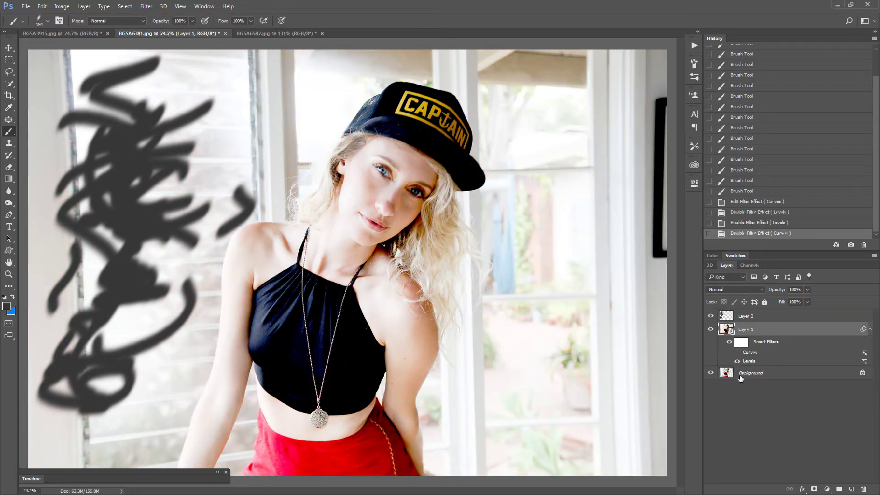
click(737, 352)
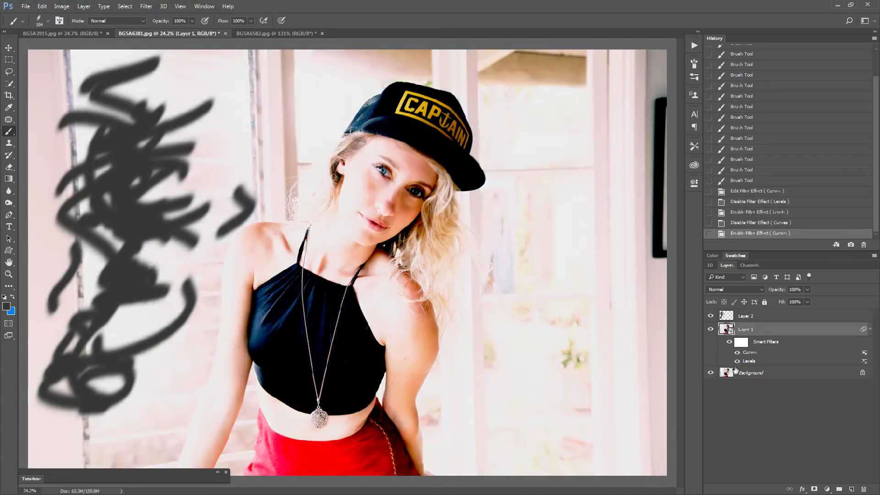
click(737, 361)
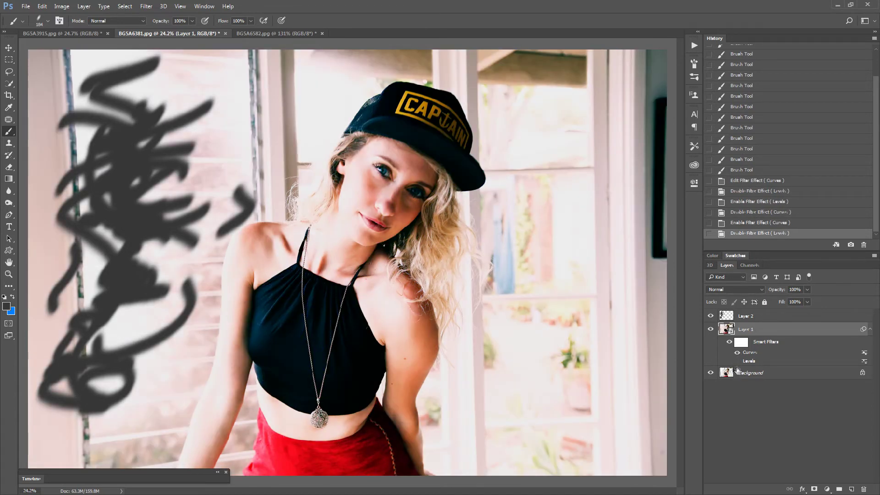
click(737, 352)
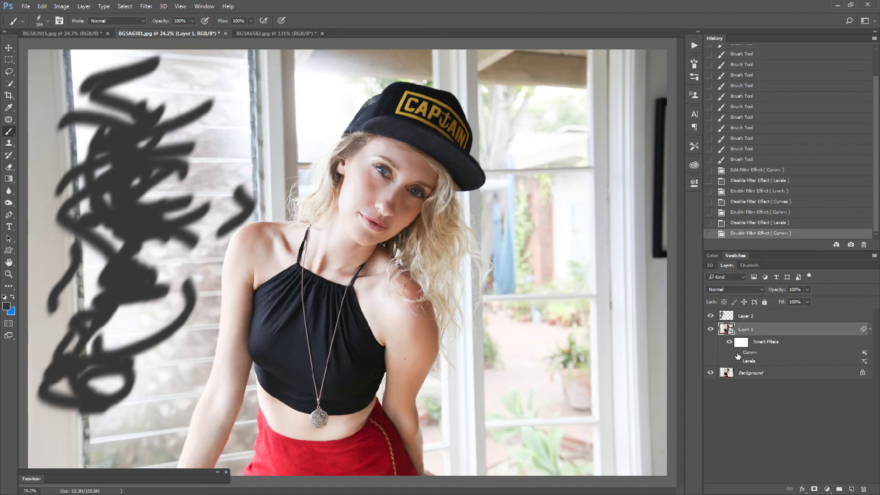
click(737, 361)
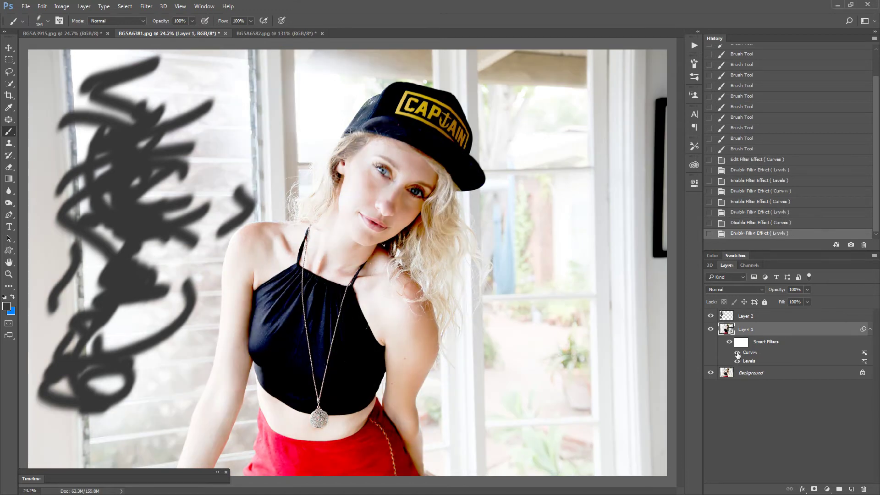
click(737, 352)
click(737, 352)
click(737, 352)
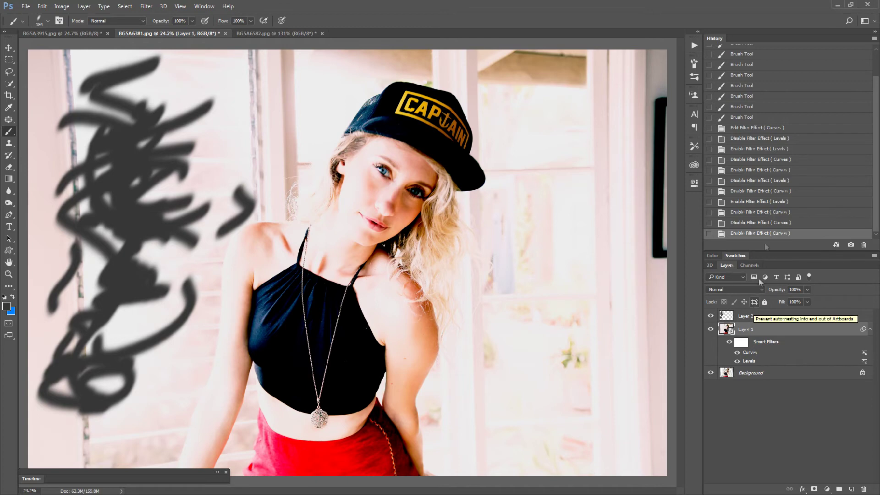
- Set the History Brush source to the original snapshot and target the smart filter mask
scroll(795, 95, up, 2)
click(709, 63)
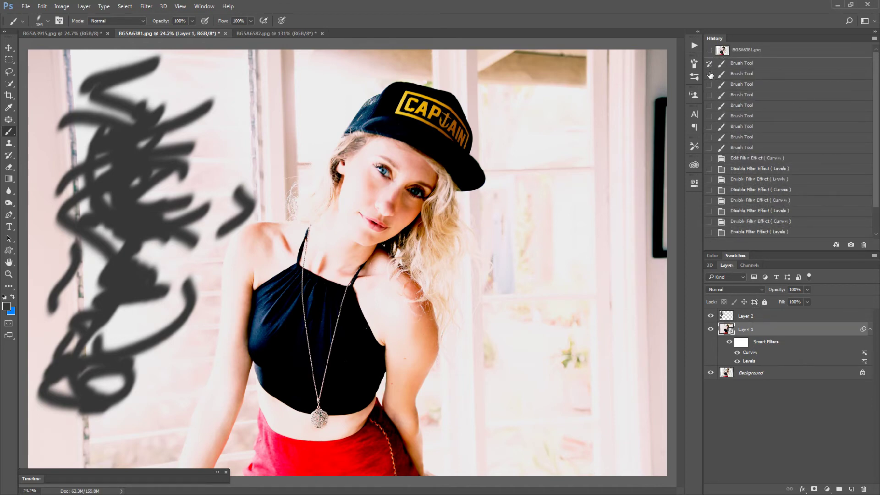
click(710, 116)
click(709, 65)
click(709, 50)
click(742, 347)
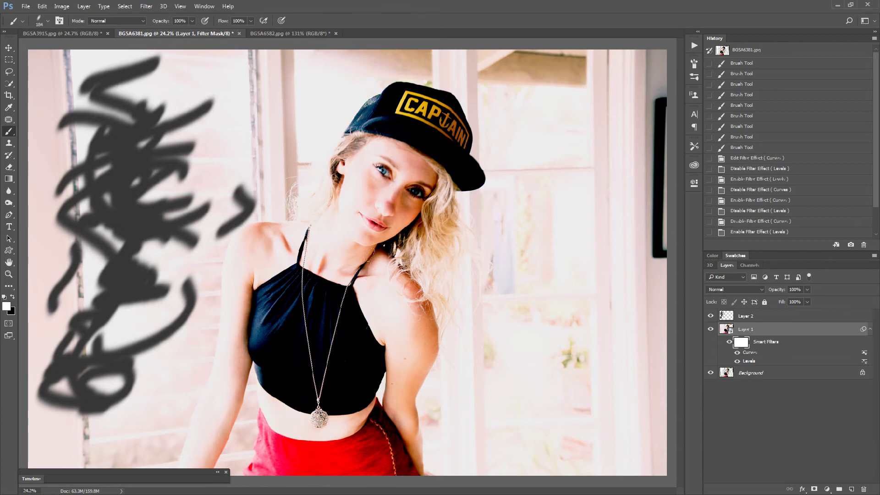
- Paint the filter mask black along the right and left edges of the photo
key(x)
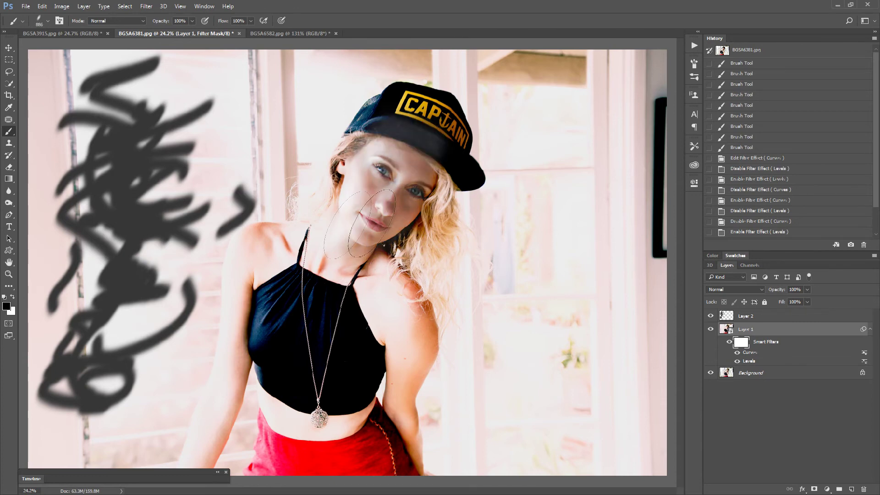
drag(374, 189, 336, 166)
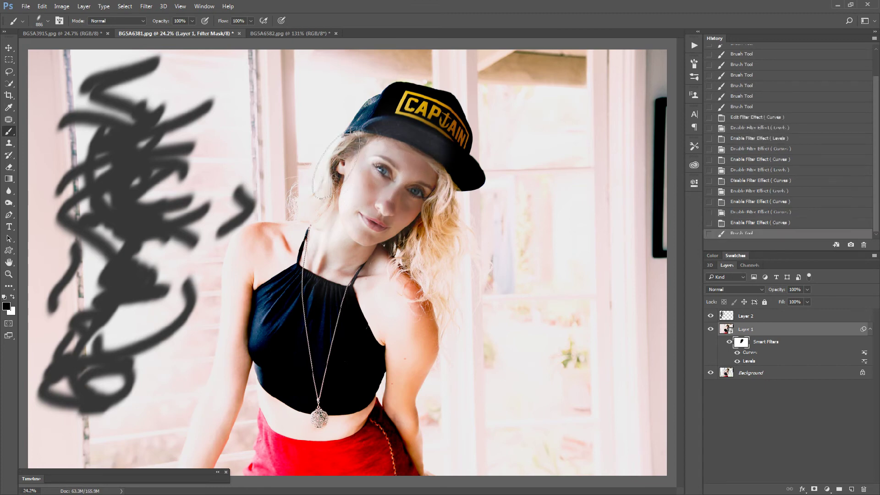
key(ctrl+z)
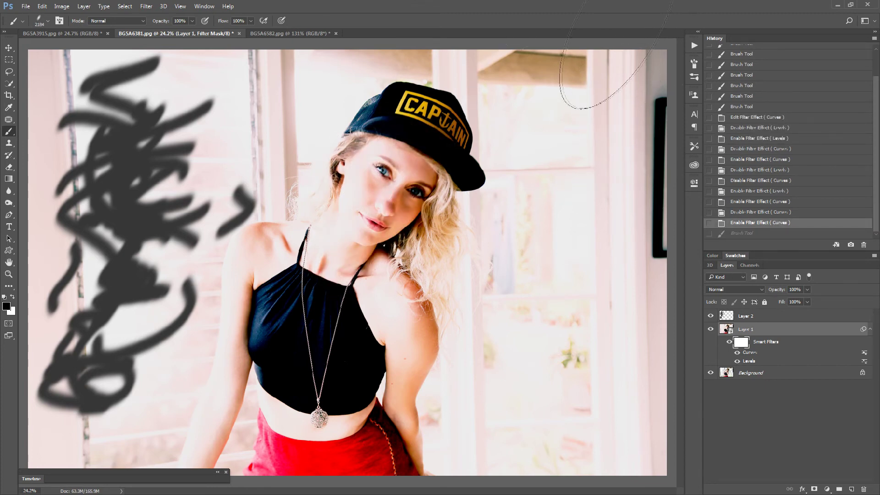
mouse_move(634, 111)
mouse_down()
mouse_move(646, 389)
mouse_move(637, 463)
mouse_up()
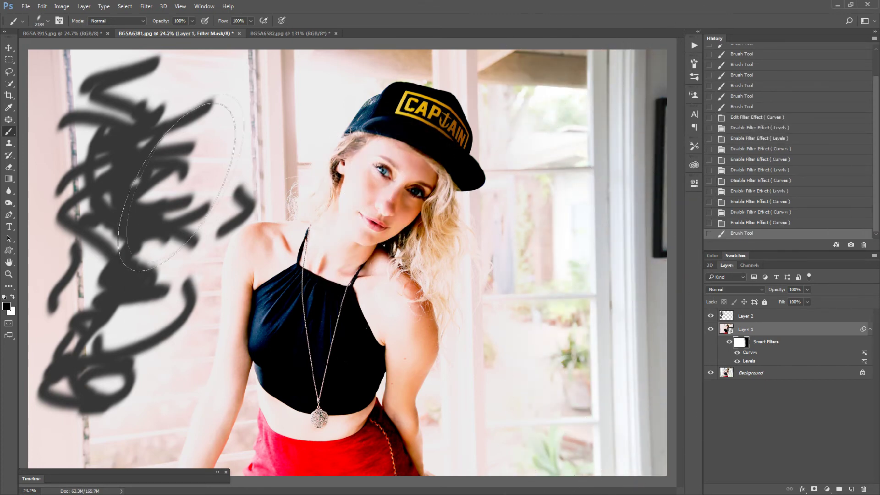
mouse_move(114, 101)
mouse_down()
mouse_move(69, 252)
mouse_move(78, 459)
mouse_move(94, 123)
mouse_up()
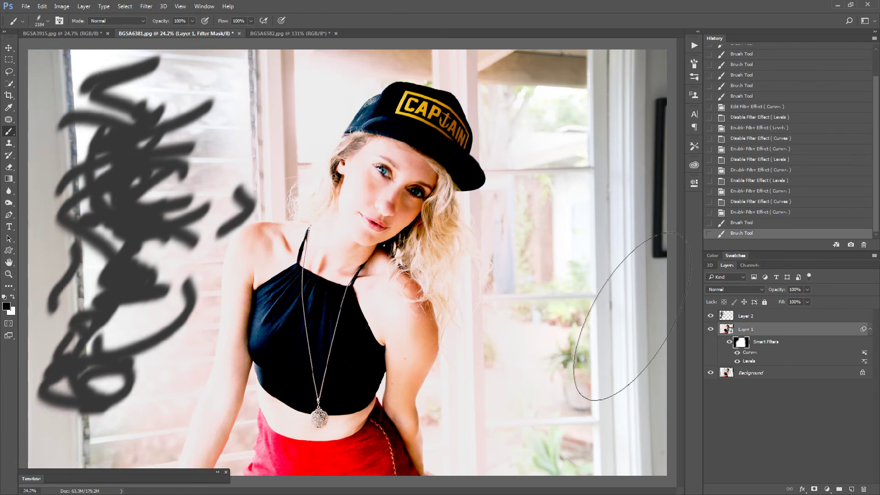
- Inspect the filter mask on its own, then try and undo masking the face
ctrl+click(739, 344)
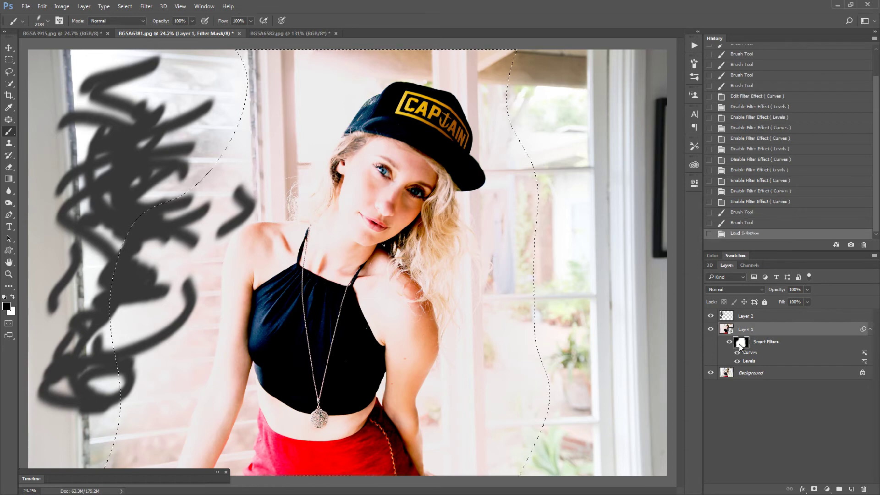
key(ctrl+d)
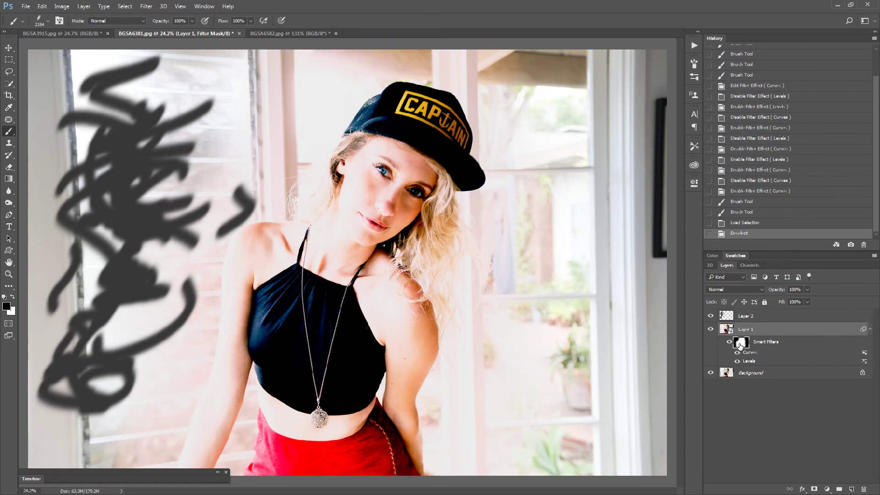
alt+click(740, 344)
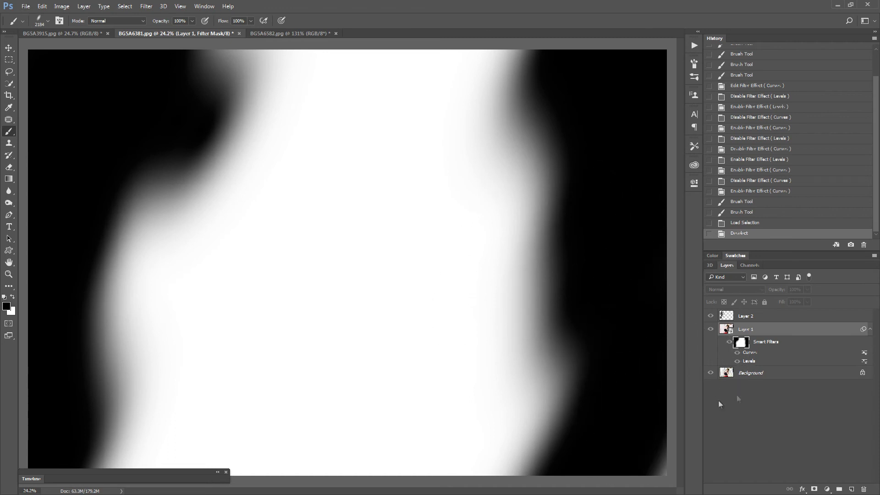
alt+click(742, 346)
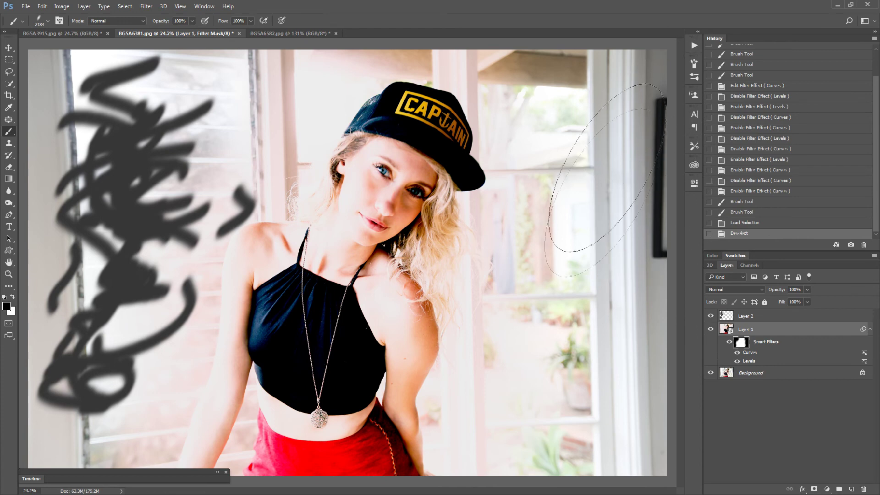
drag(316, 220, 458, 275)
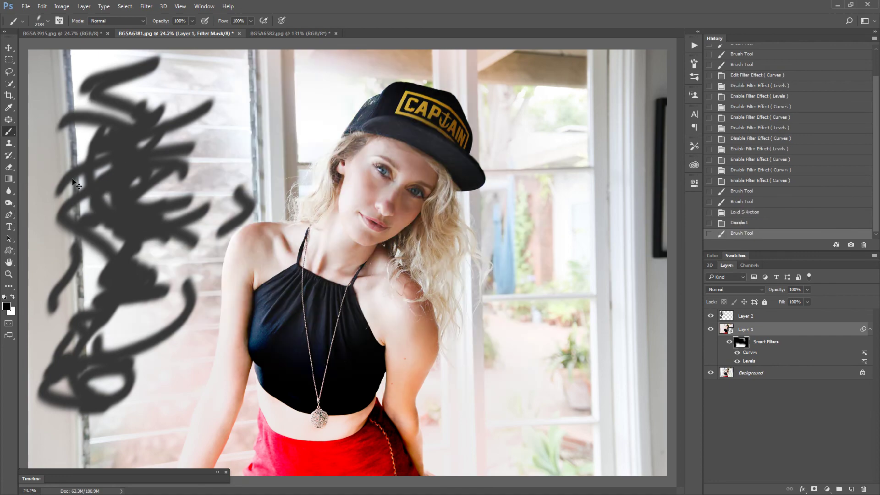
key(ctrl+z)
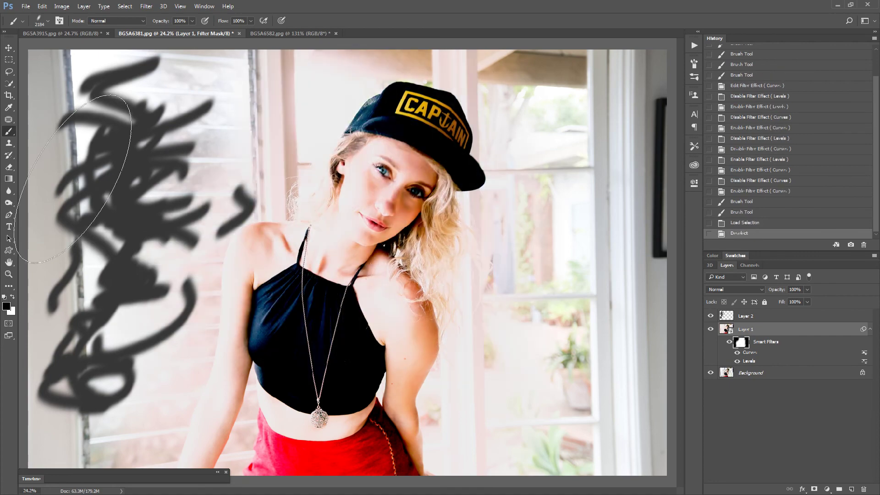